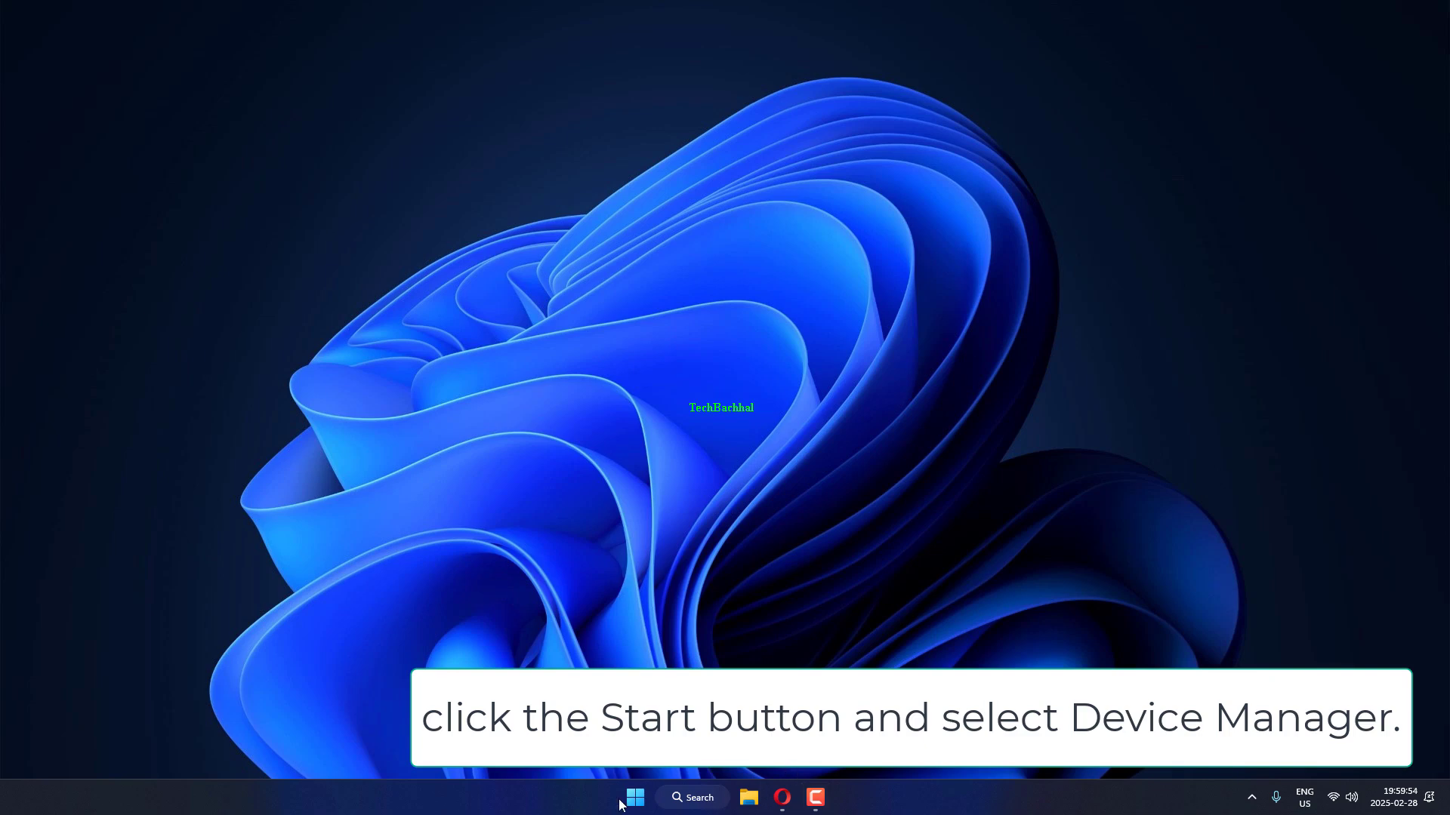
Search the Start menu for 'device manager' and open Device Manager from the results
click(634, 798)
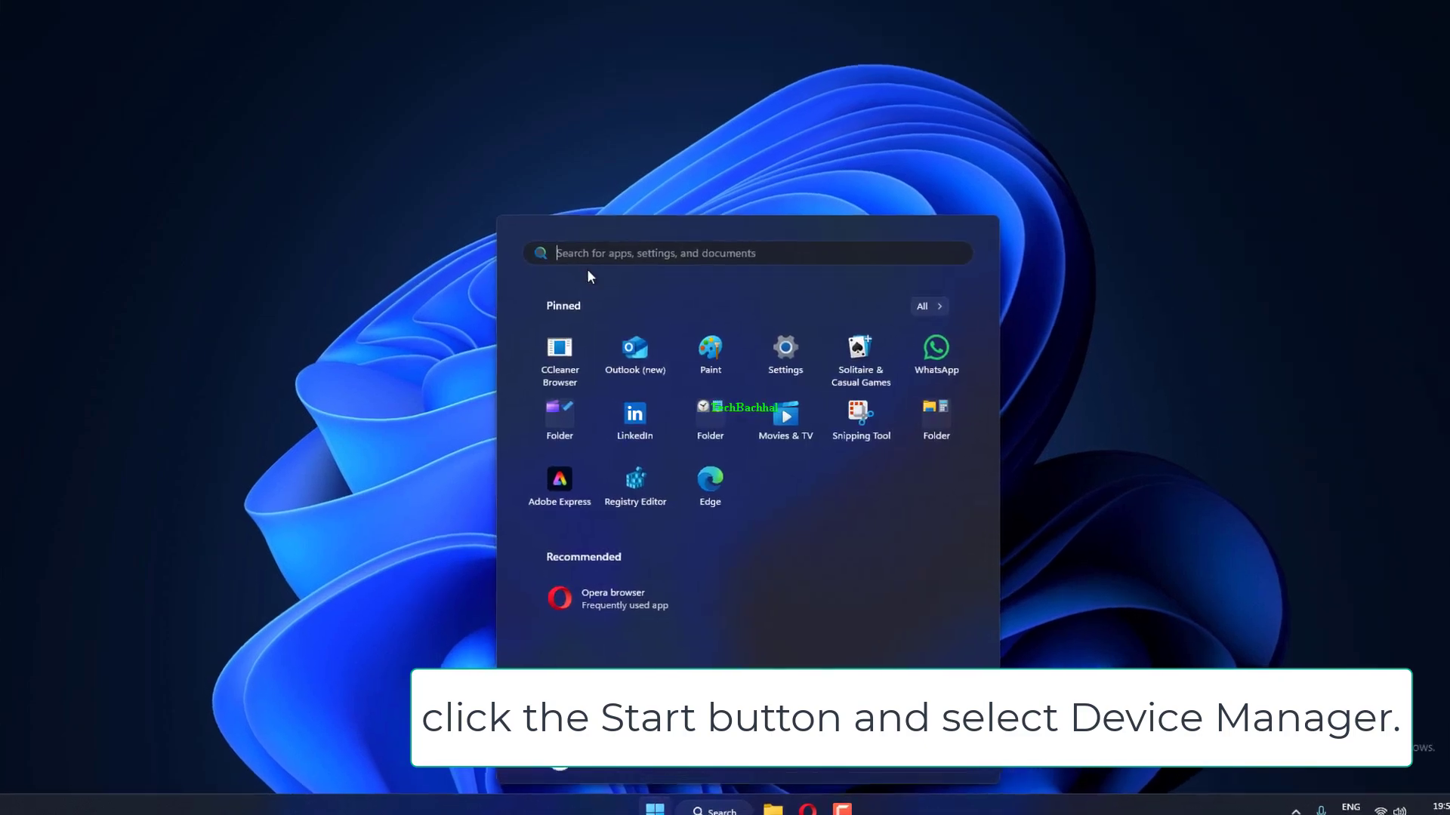
text(device manager)
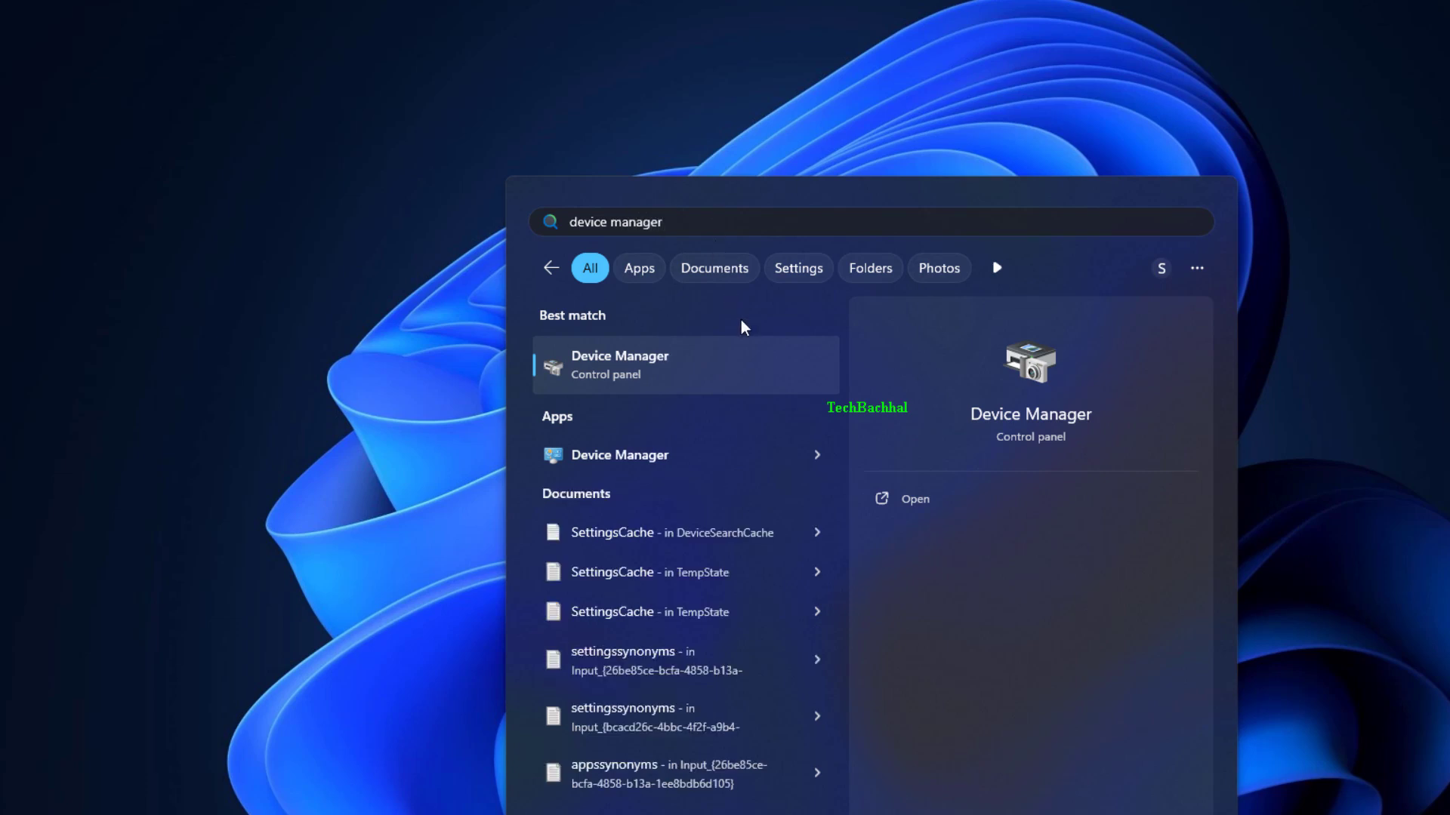
click(736, 374)
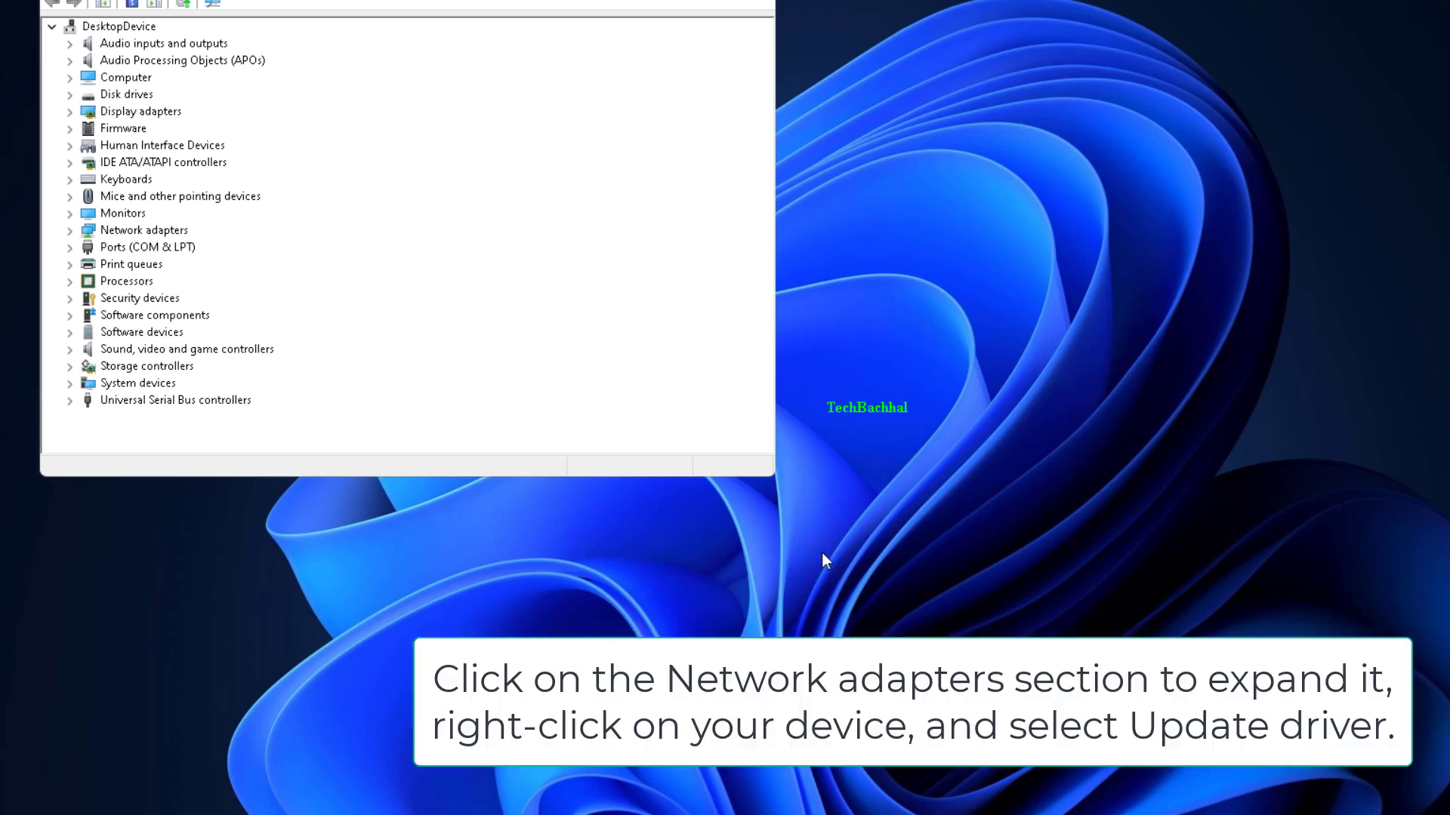
Search automatically for a newer Realtek PCIe GbE Family Controller driver, then close Device Manager
click(70, 230)
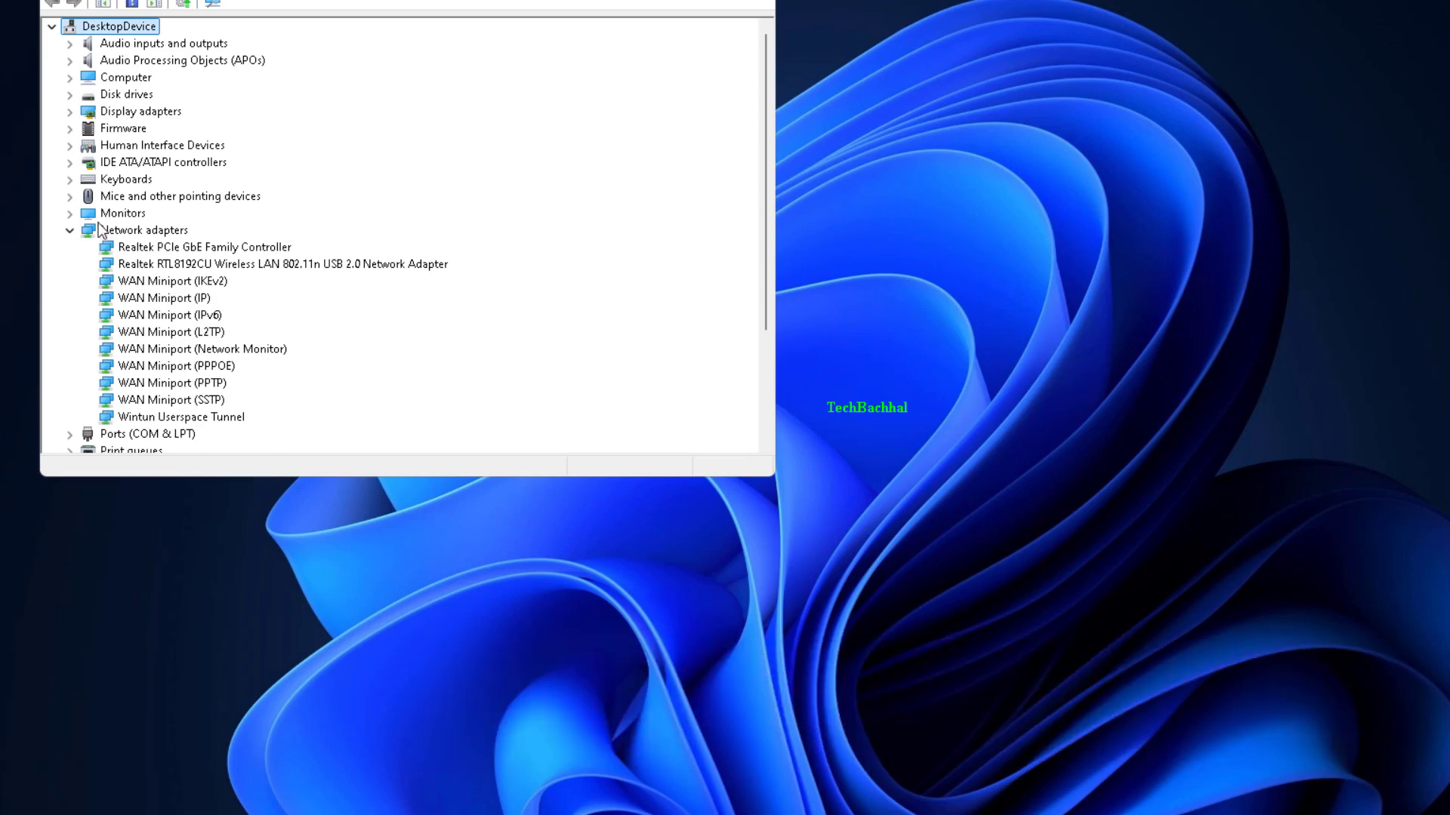
right_click(175, 251)
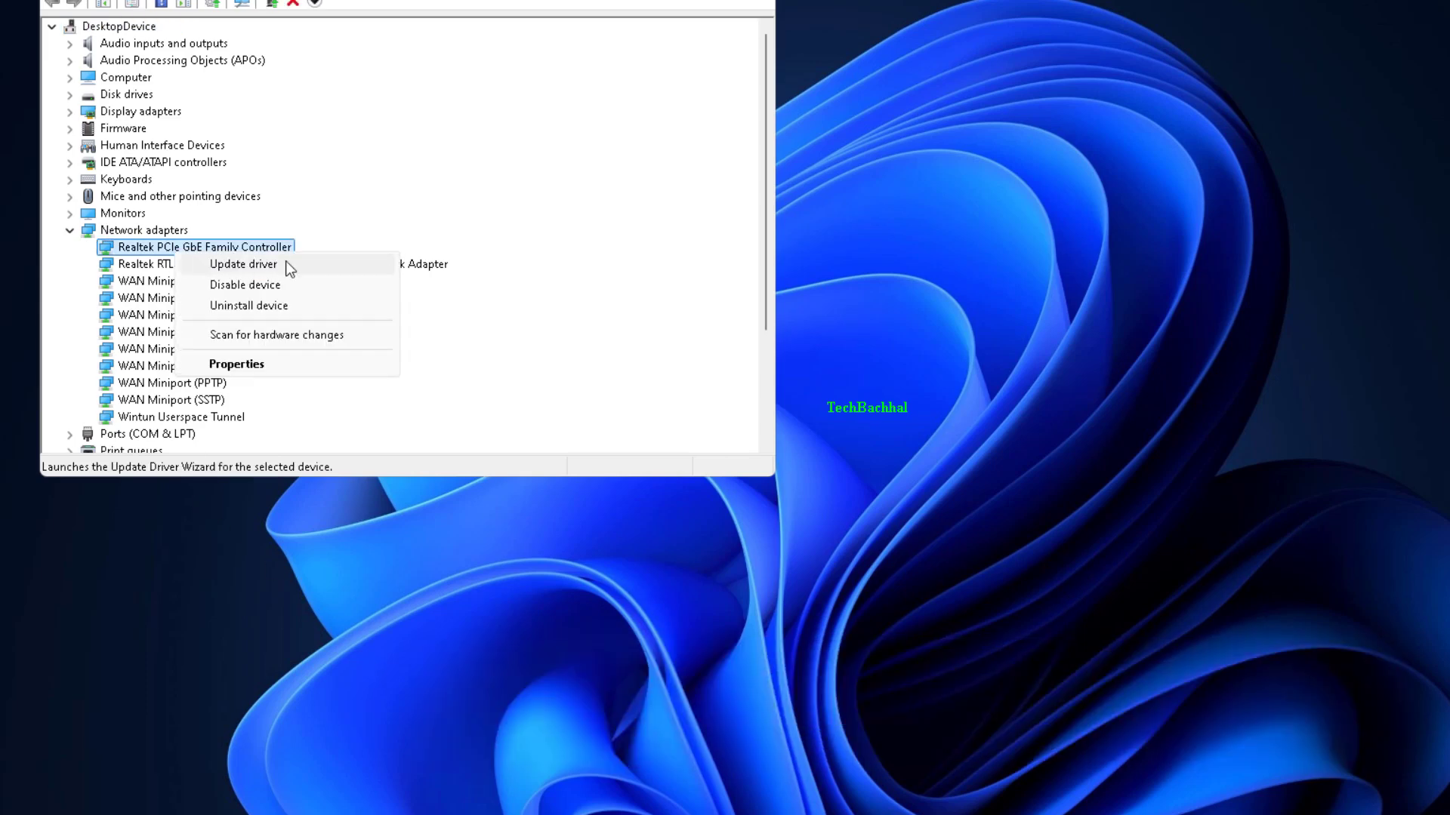
click(287, 268)
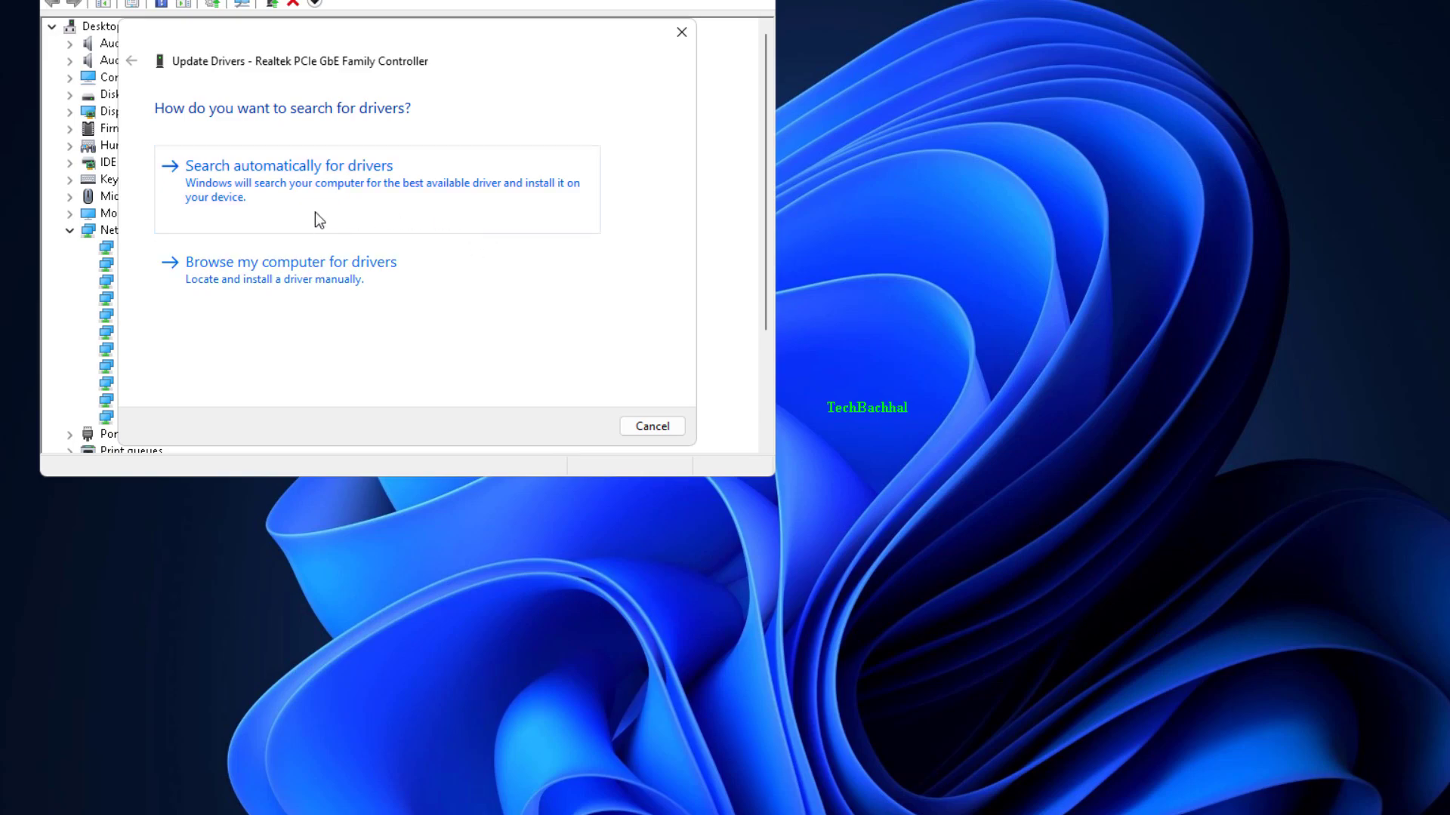
click(469, 212)
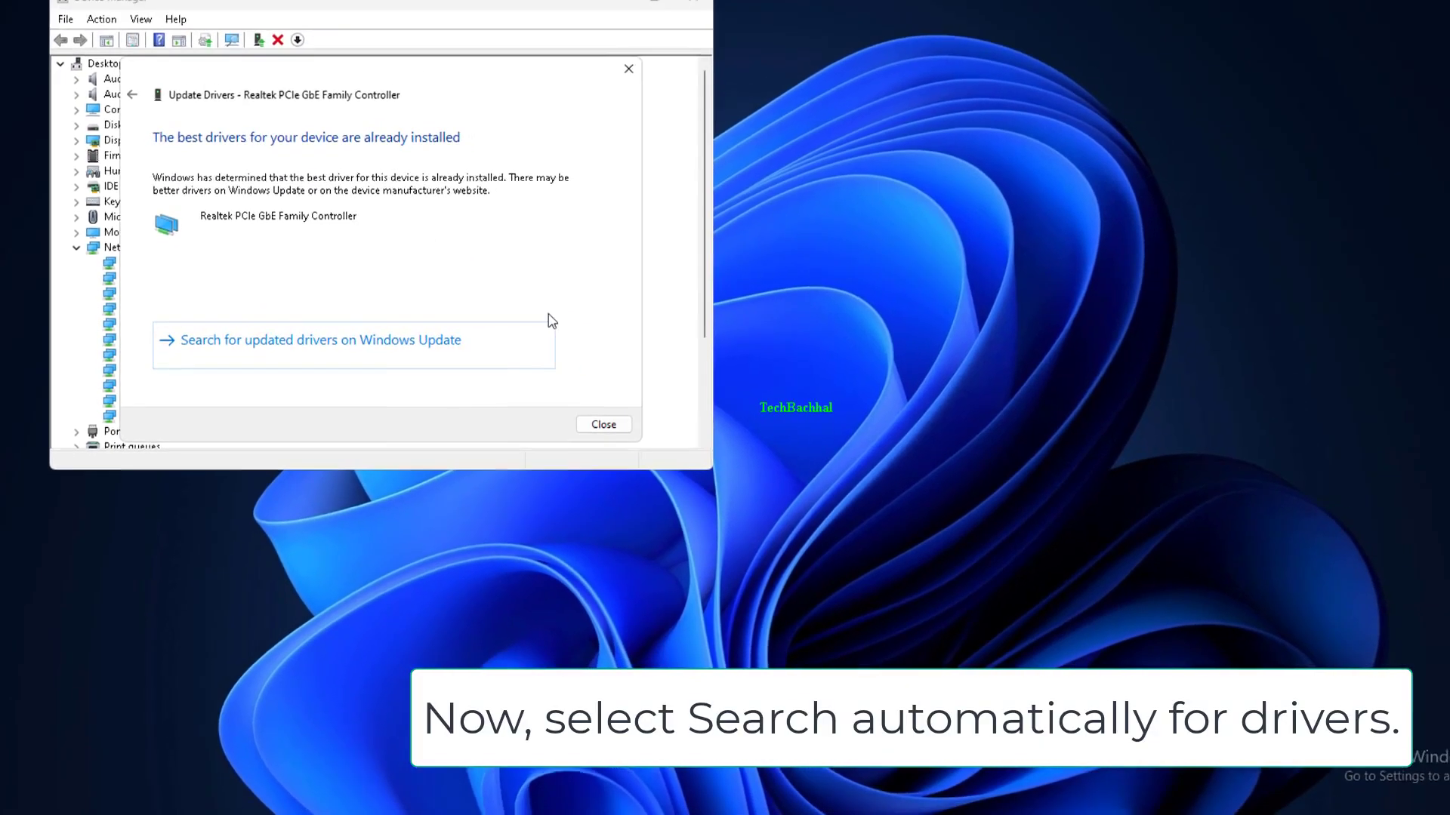
click(603, 424)
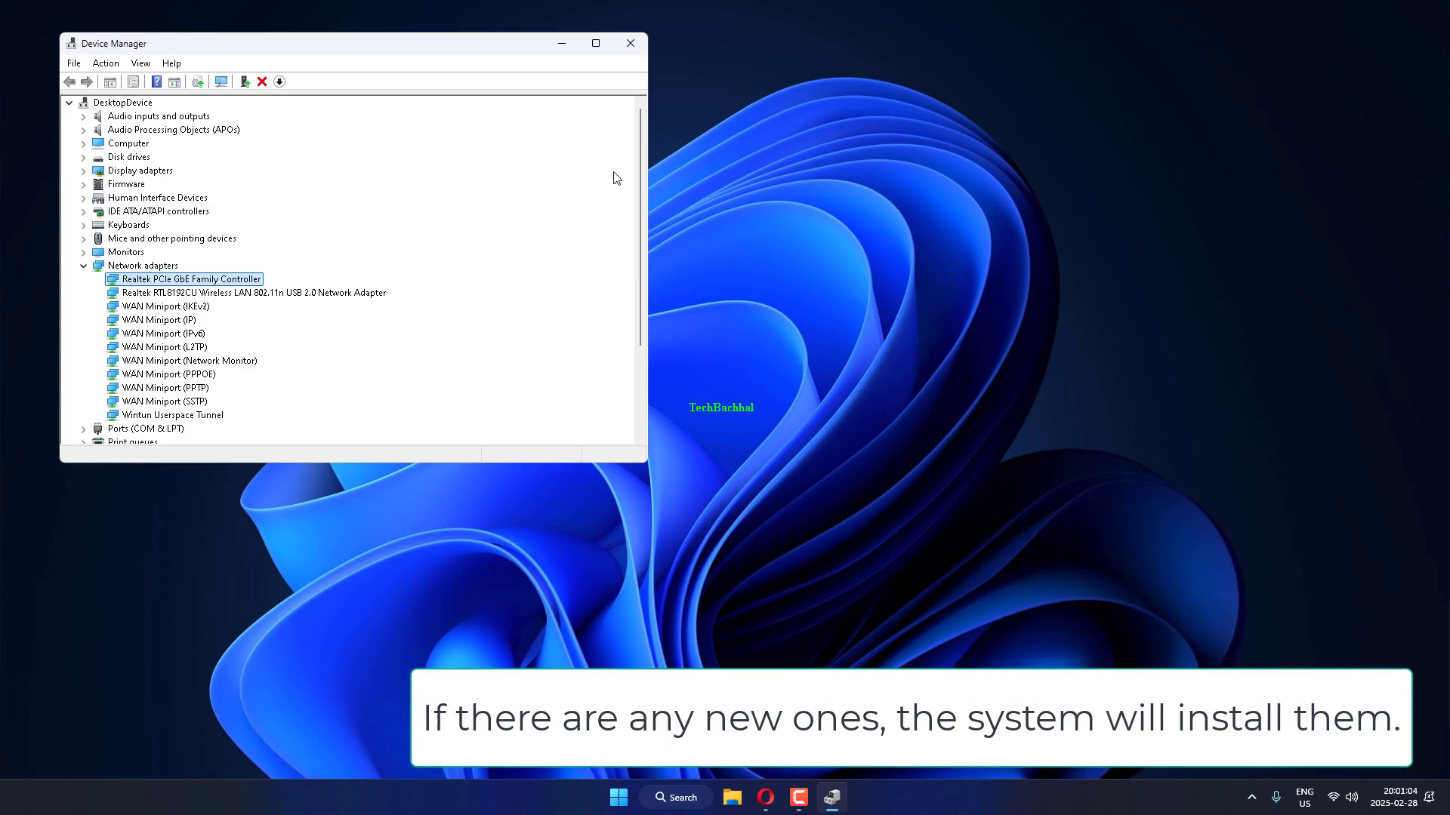
click(630, 43)
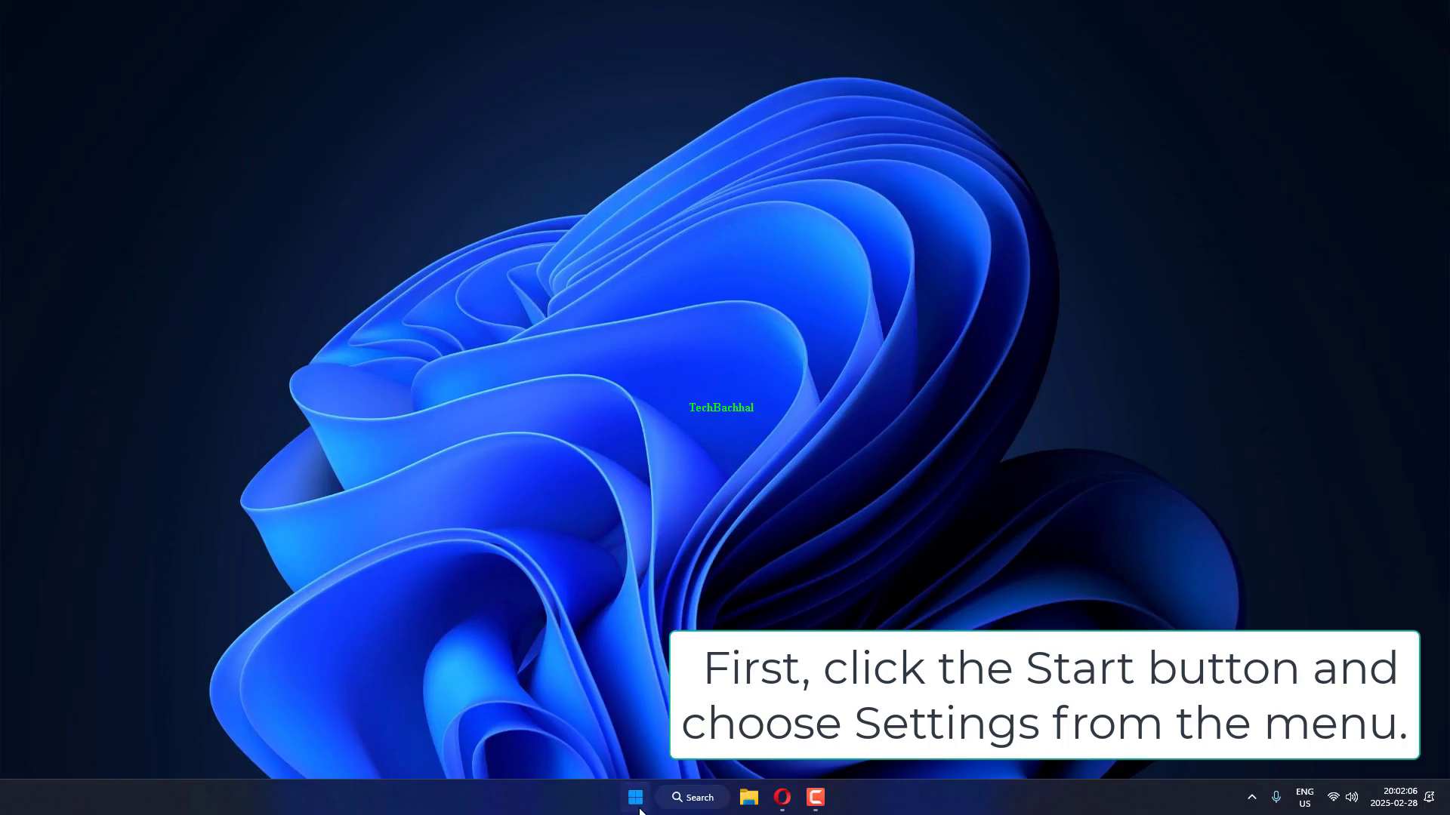
Go to Settings > Network & internet > Ethernet to reach the connection's DNS settings
click(636, 800)
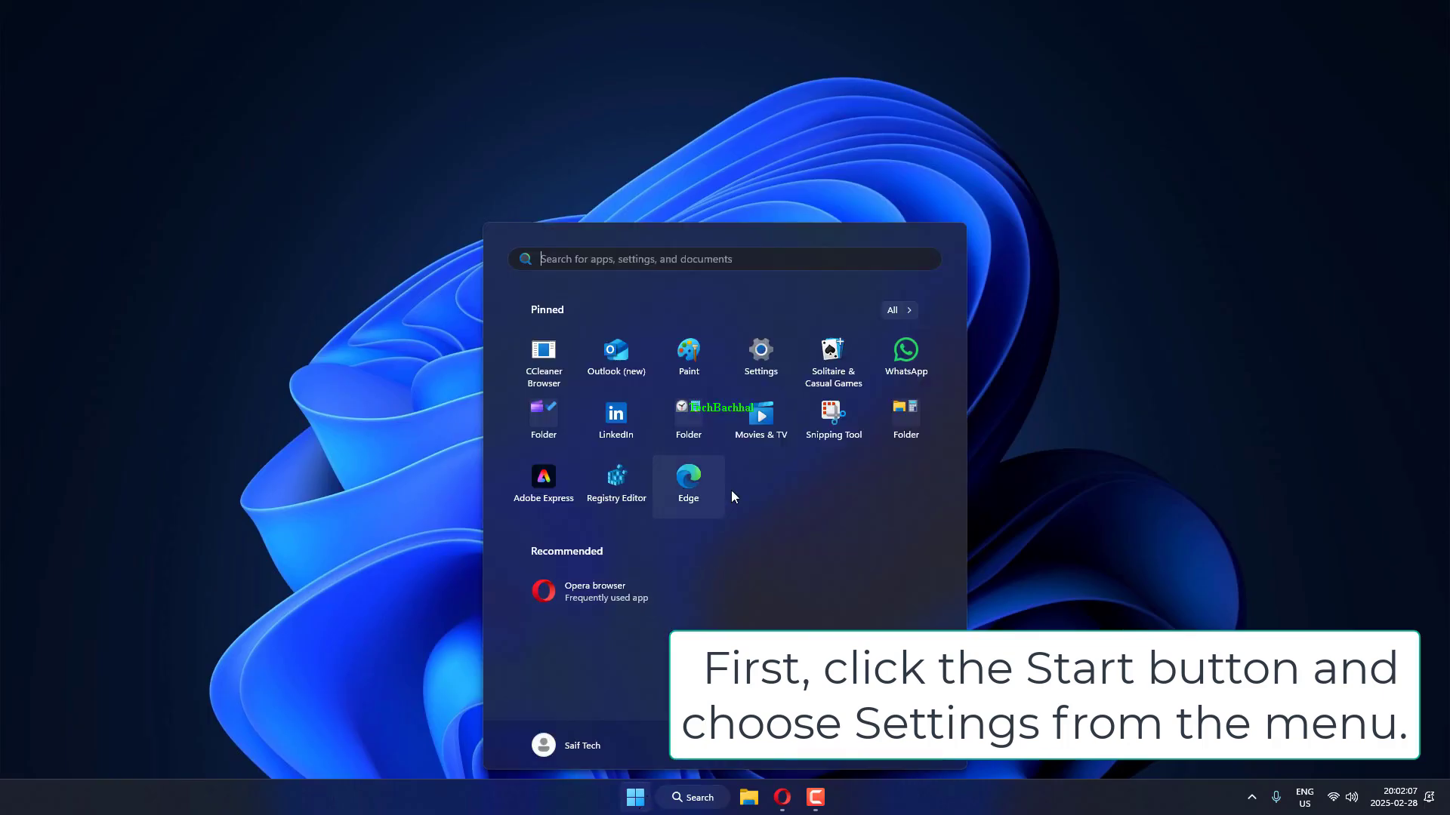
click(761, 362)
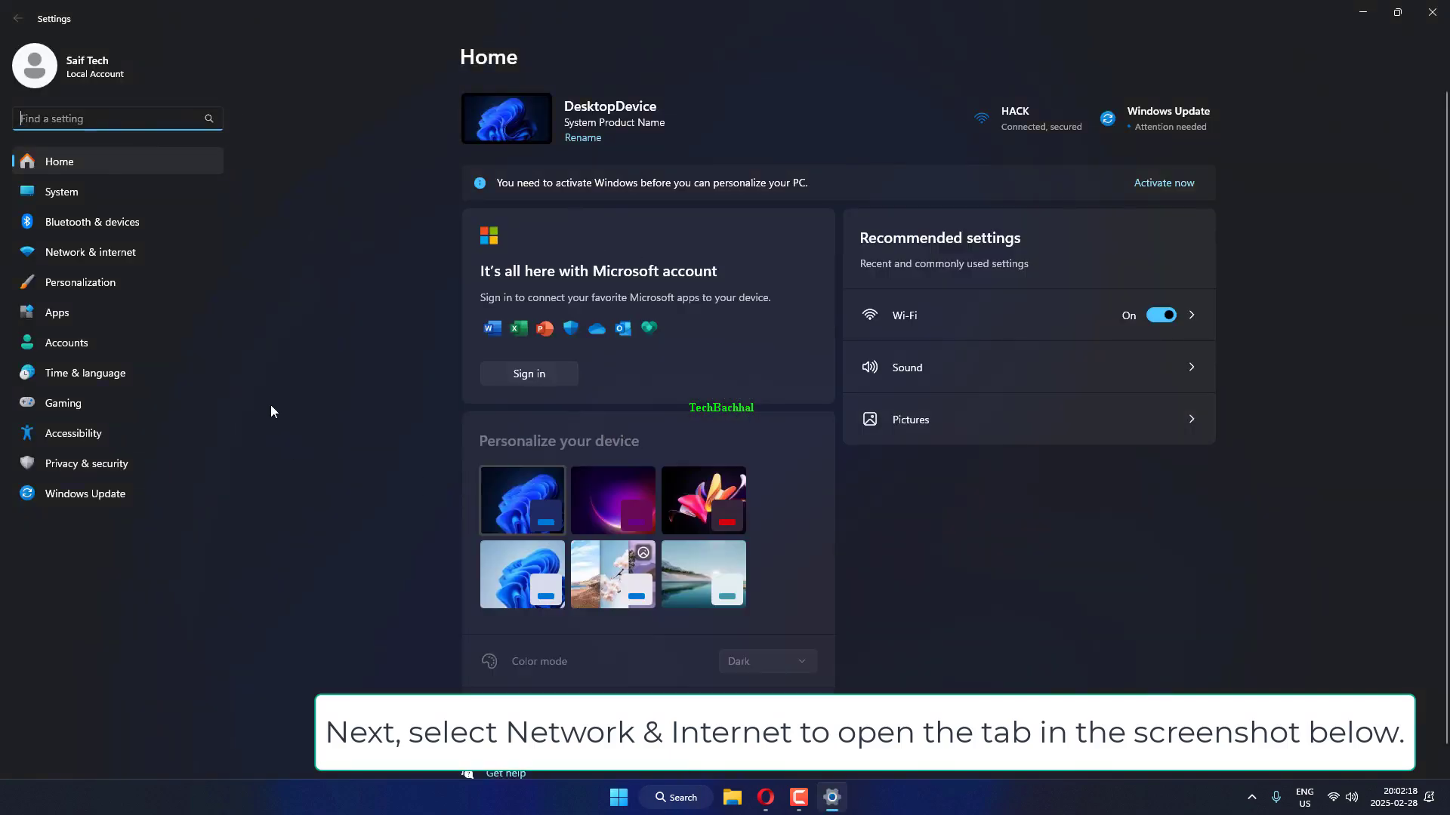
click(170, 262)
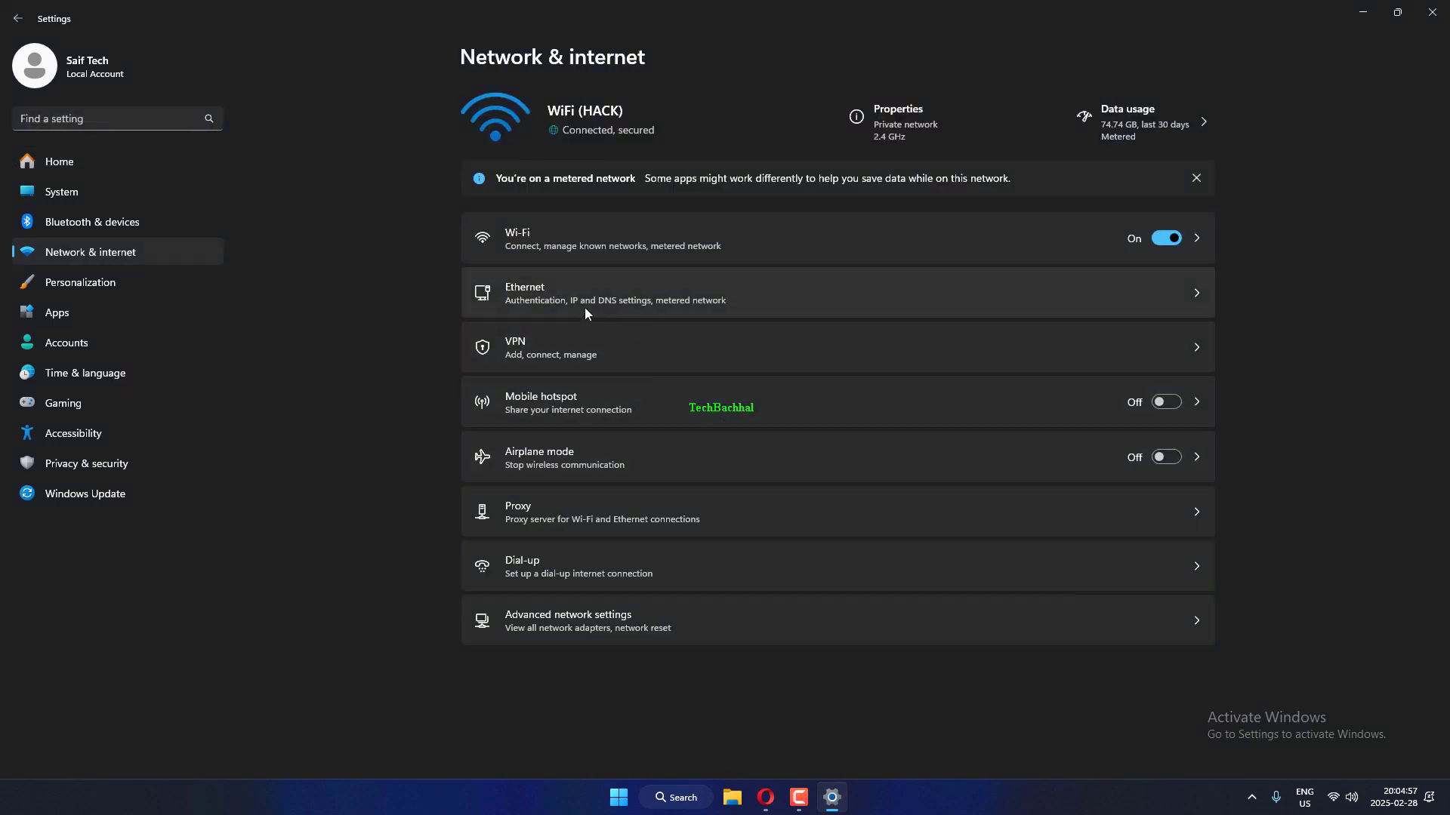
click(659, 300)
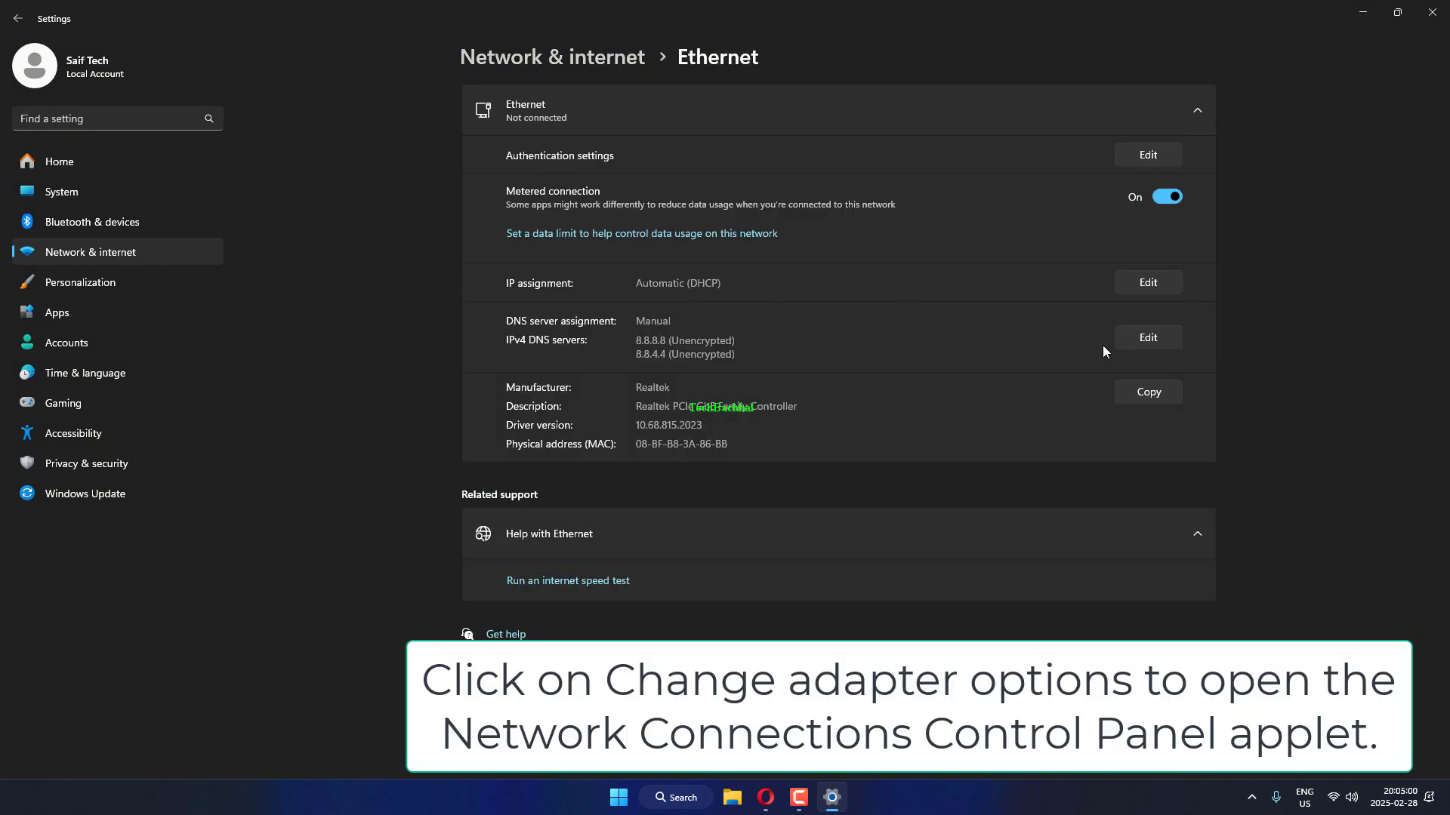
Save the Ethernet DNS servers as Preferred 8.8.8.8 and Alternate 8.8.4.4
click(1121, 342)
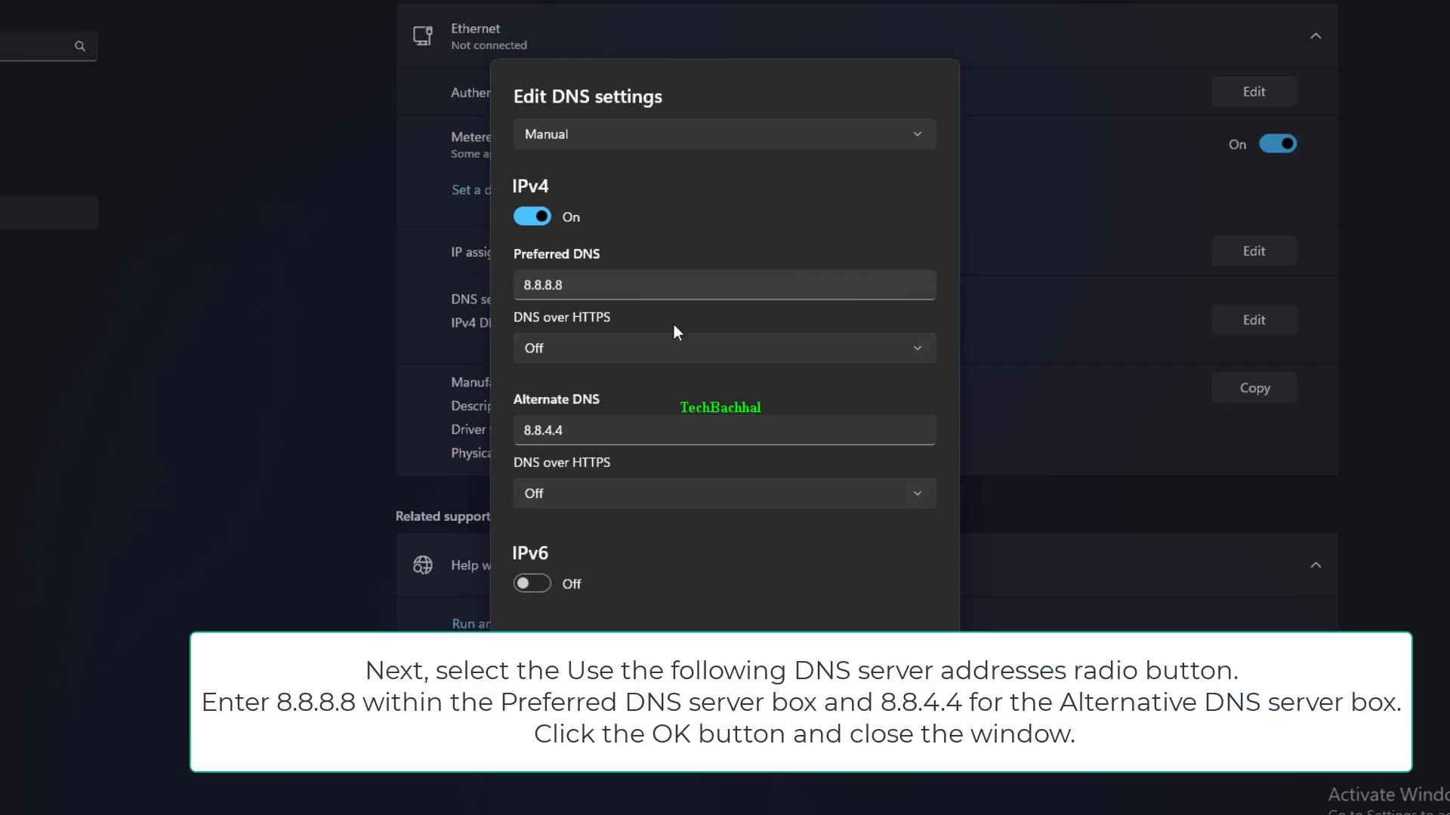
click(740, 293)
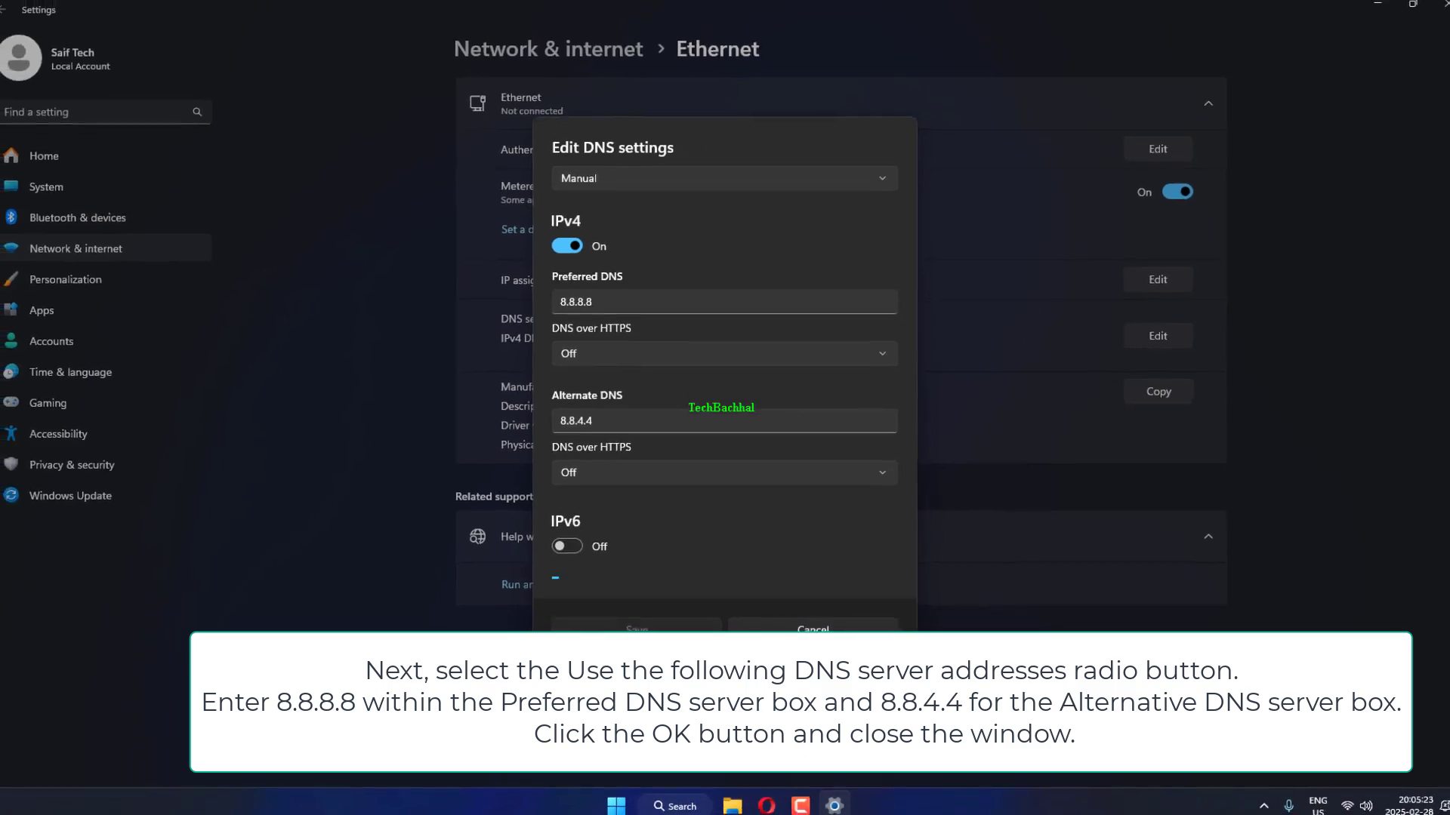
click(702, 634)
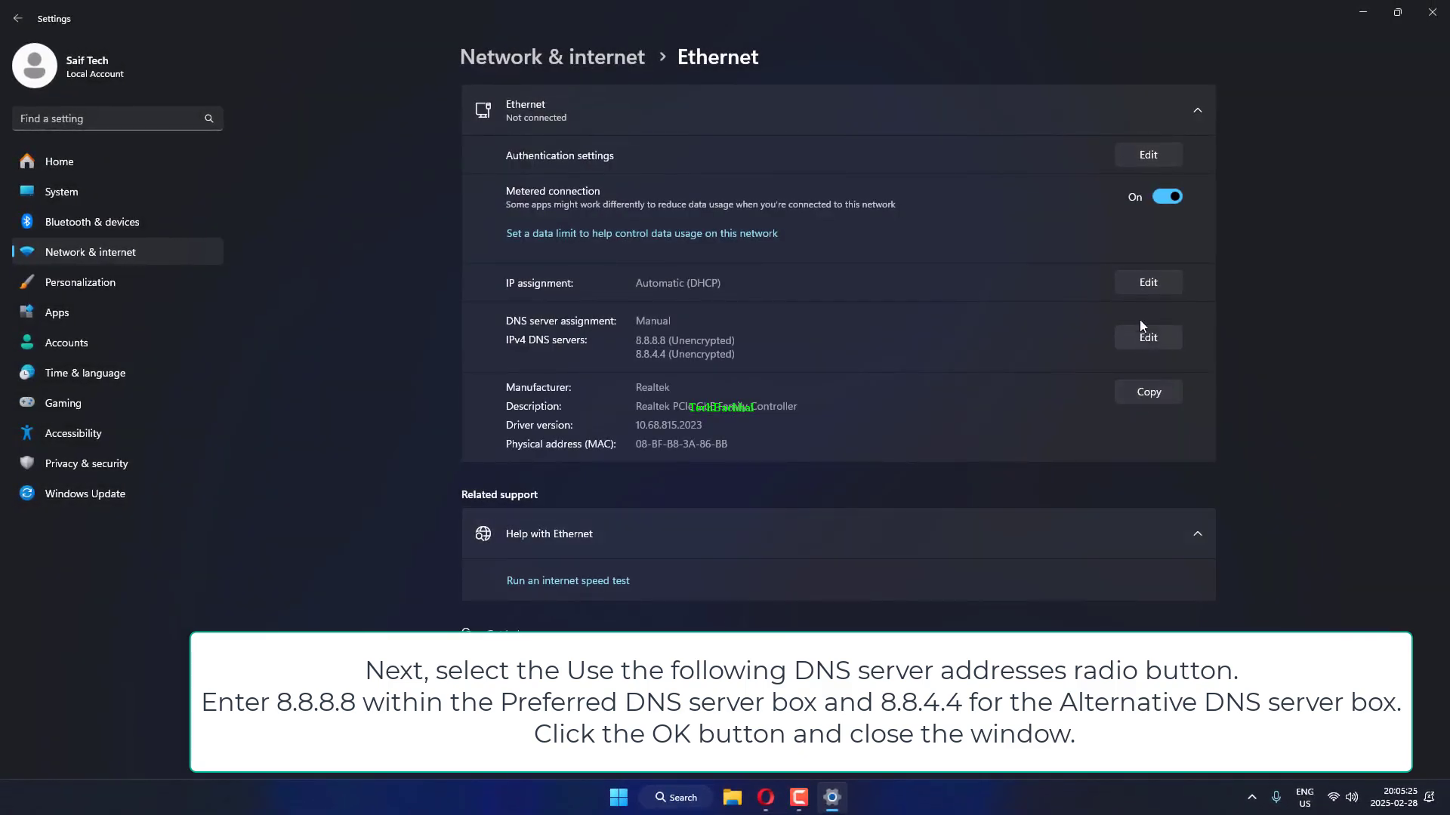
click(1141, 291)
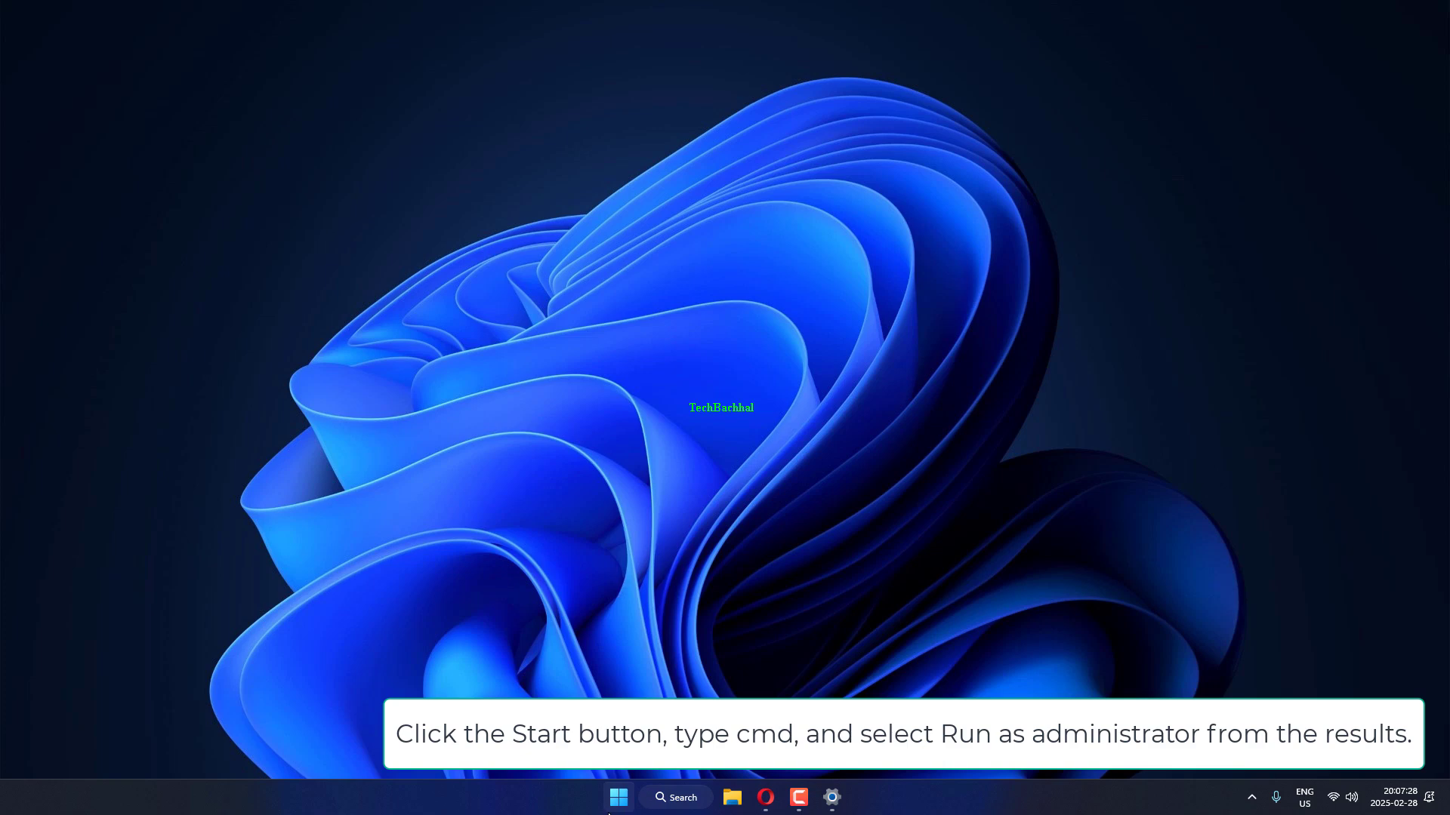
Search for 'command prompt' and run it as administrator, approving the UAC prompt
click(616, 800)
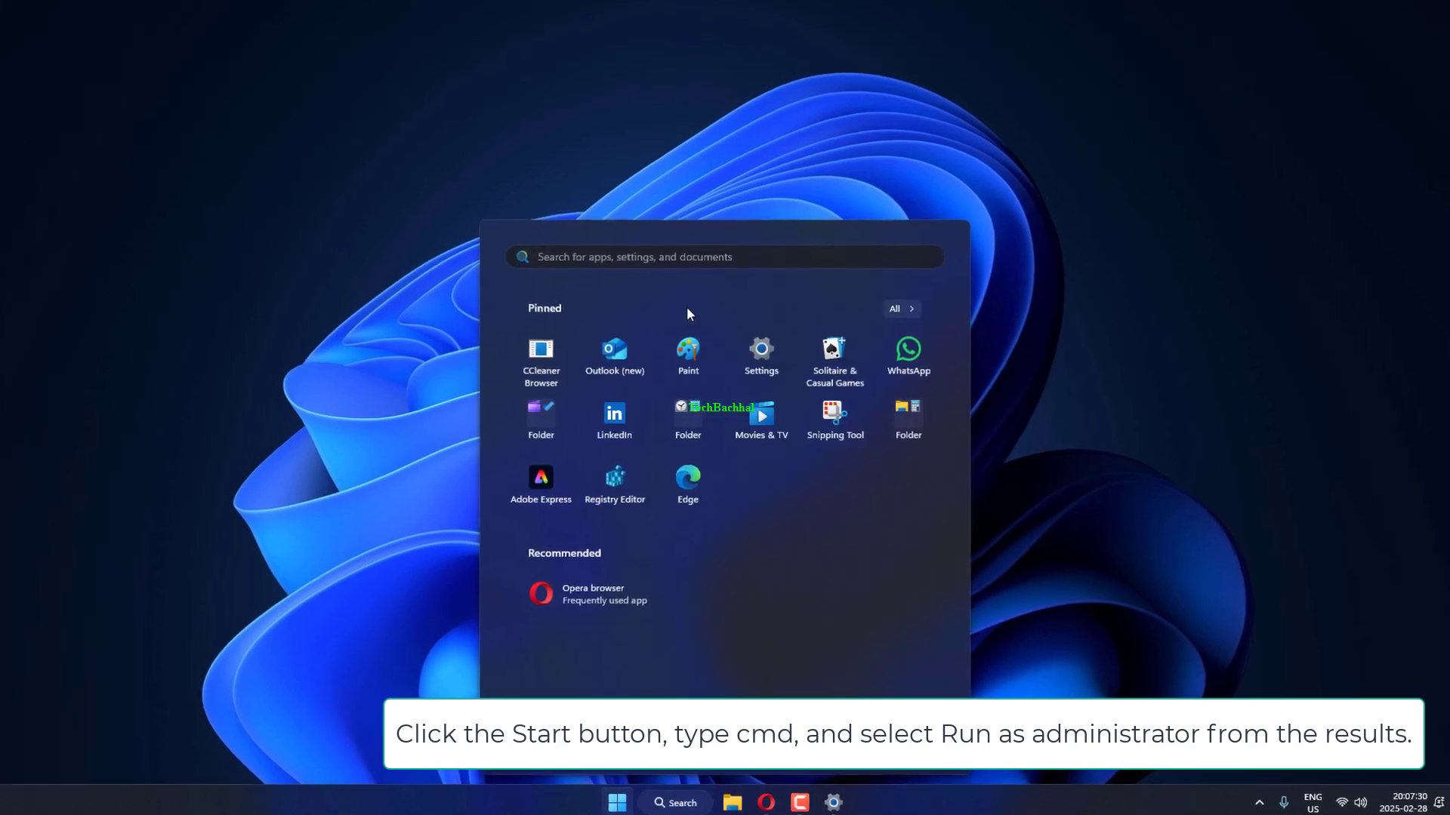
text(co)
text(mmand )
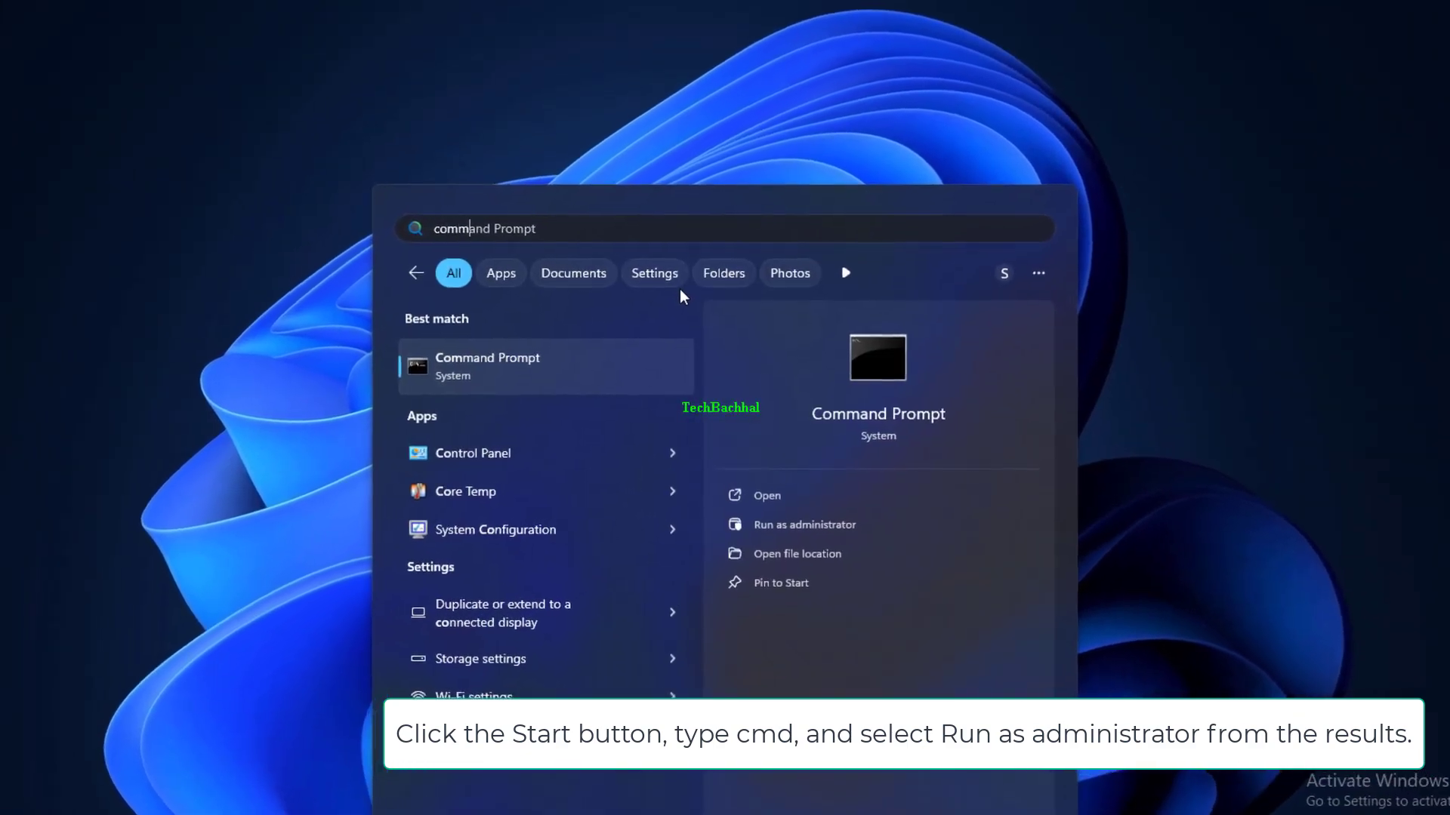
text(prompt)
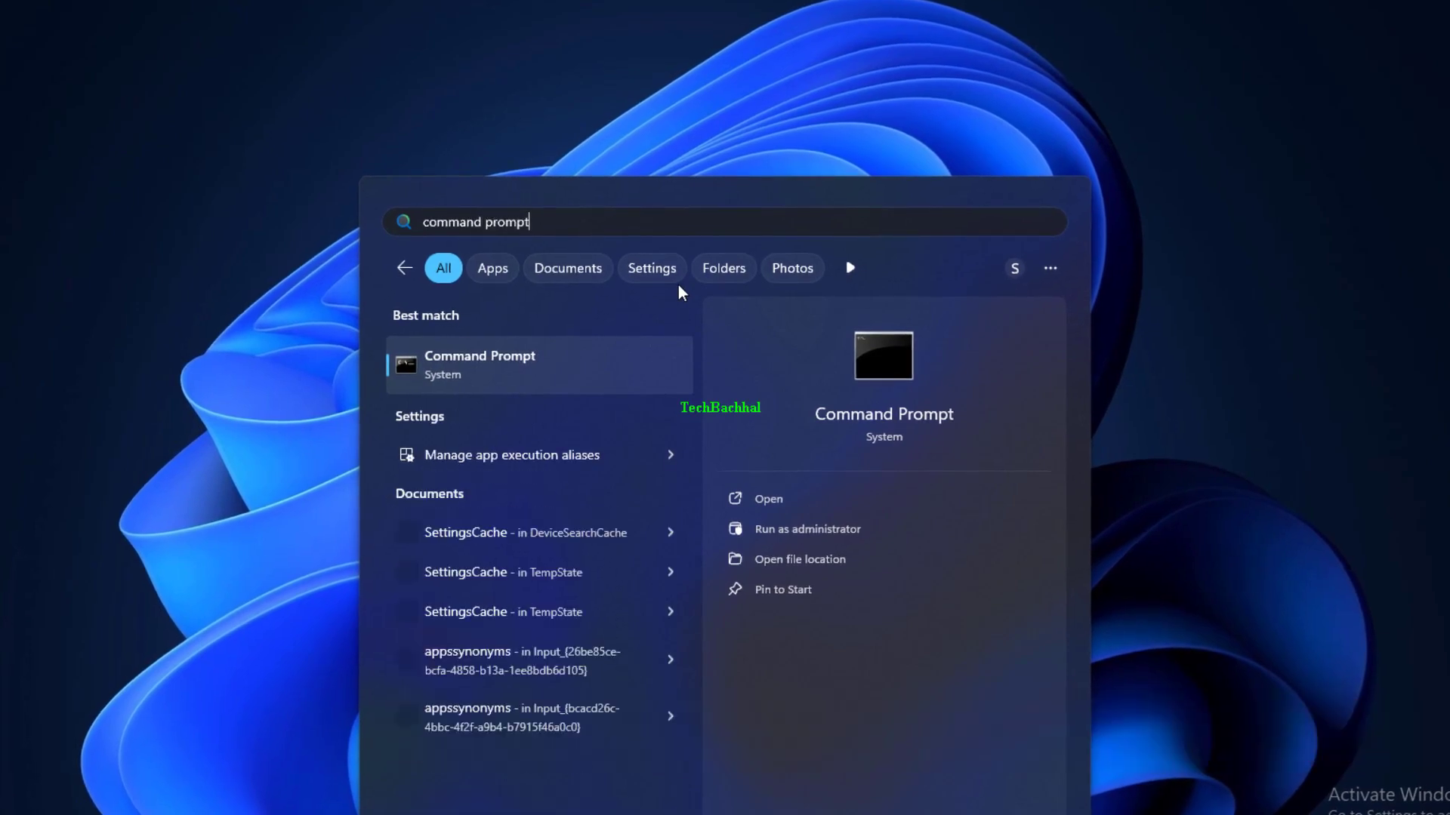
right_click(609, 351)
click(632, 366)
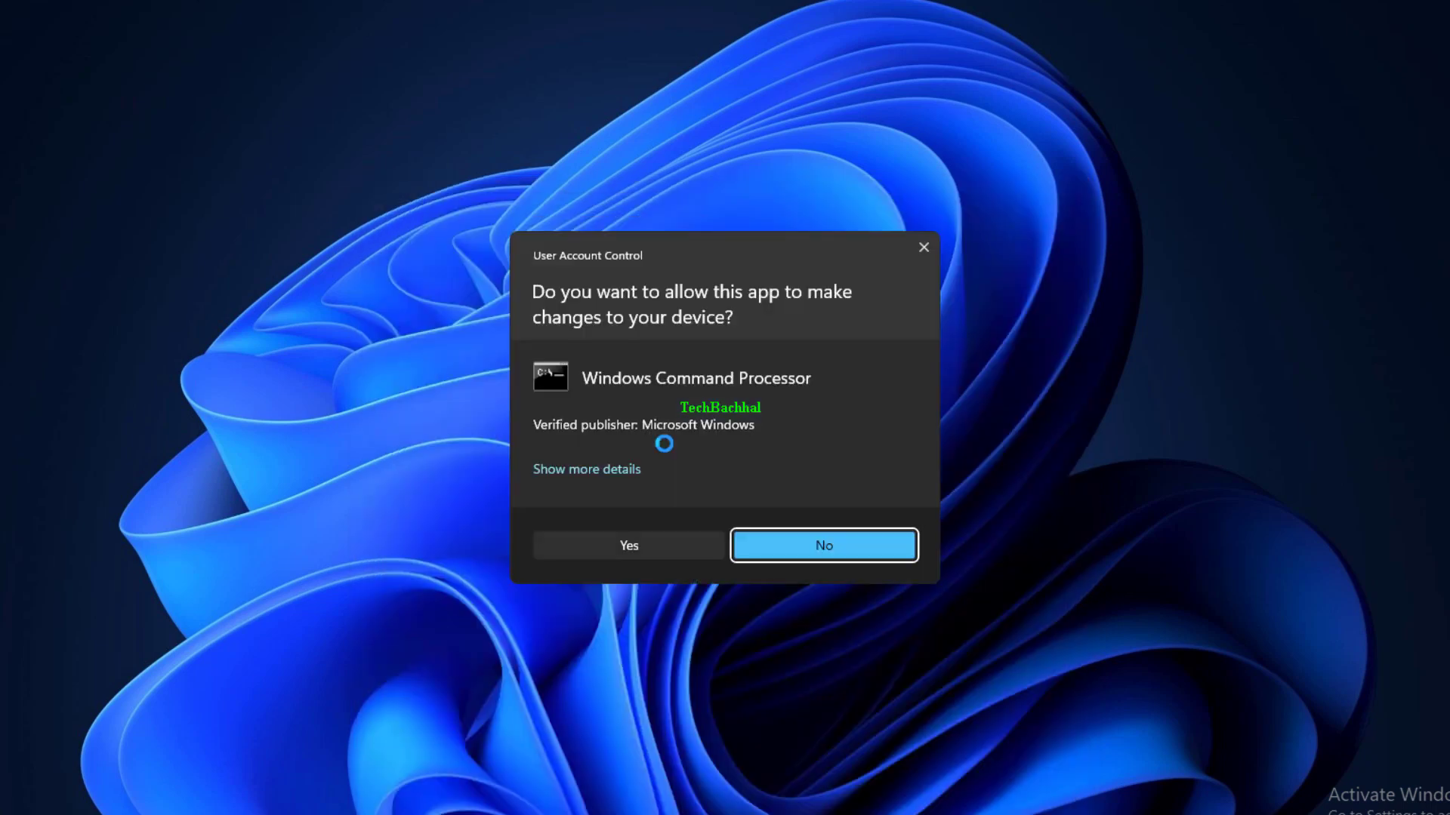
click(657, 530)
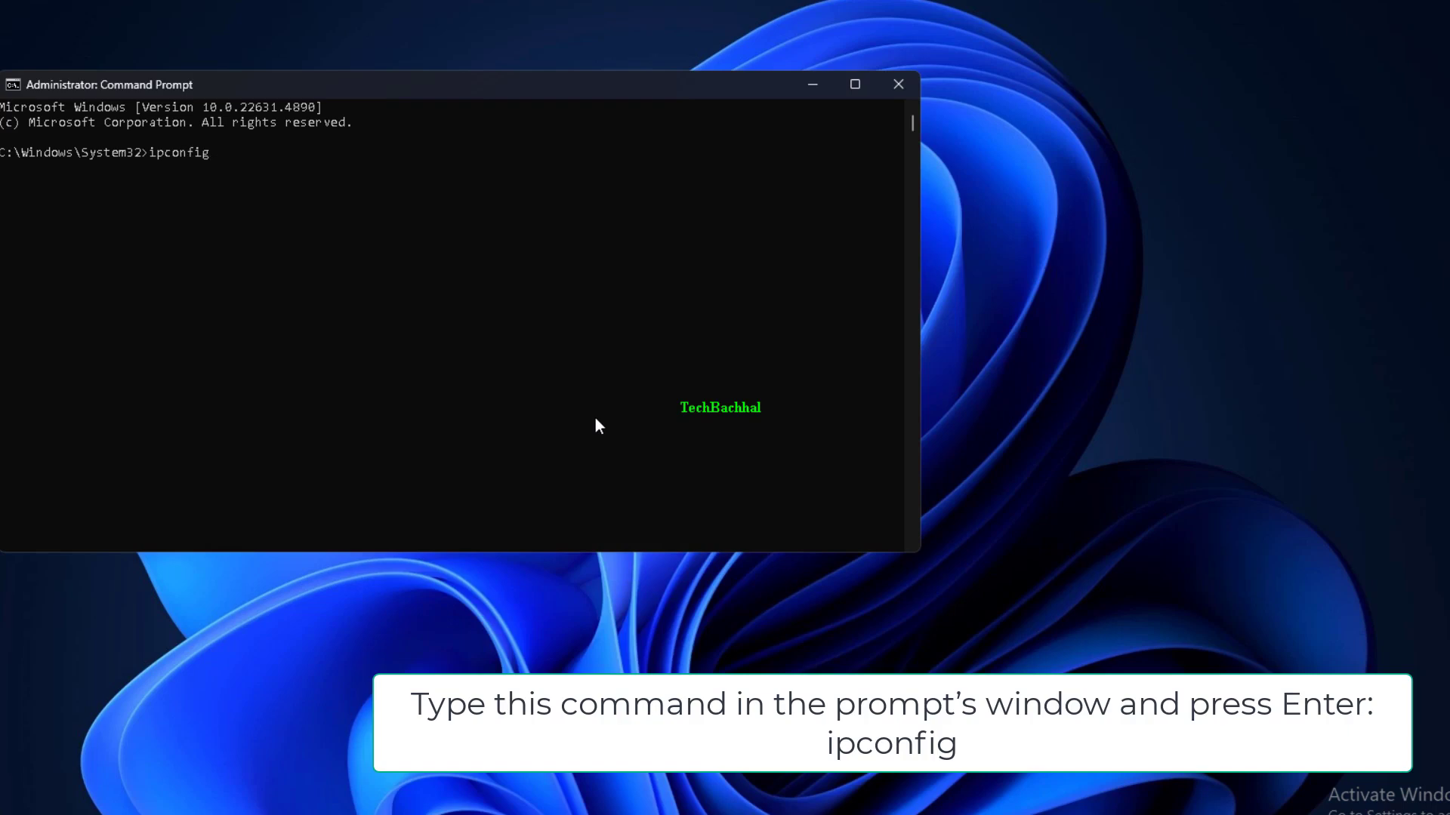
Run ipconfig at the administrator prompt to show the IP configuration
text(ipconfig)
key(Return)
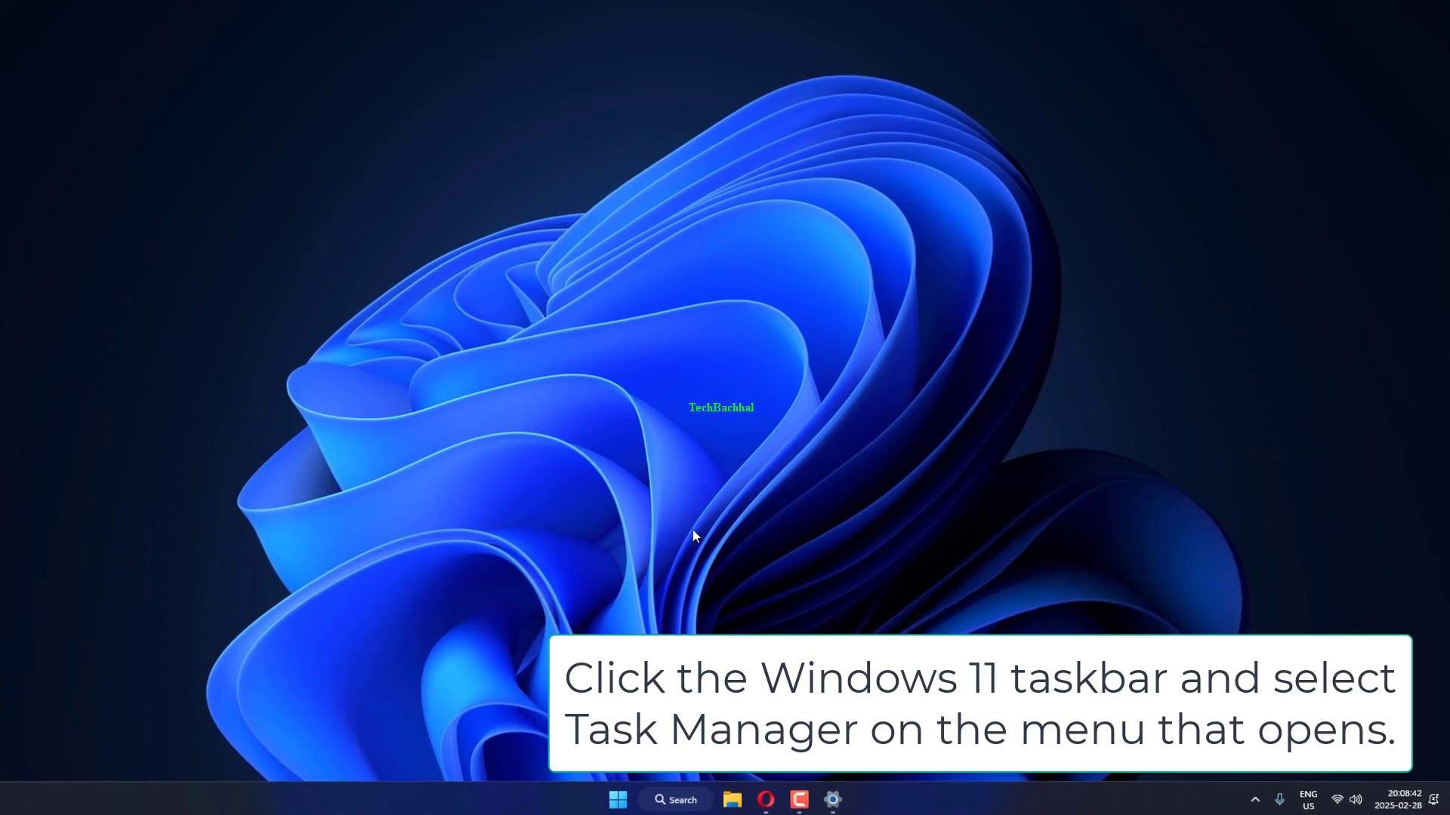
Open Start and search for Task Manager
key(super)
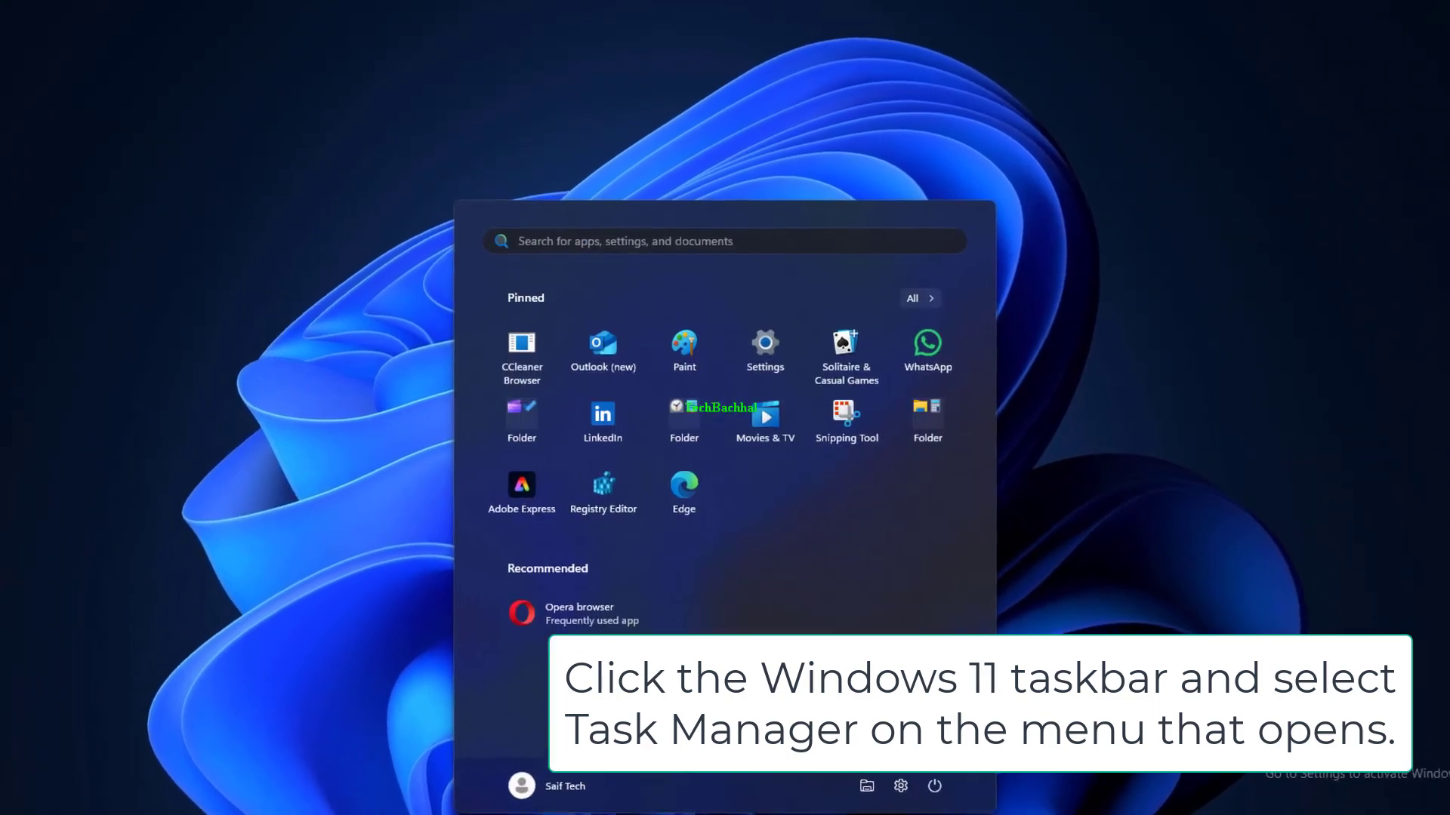
text(telegram)
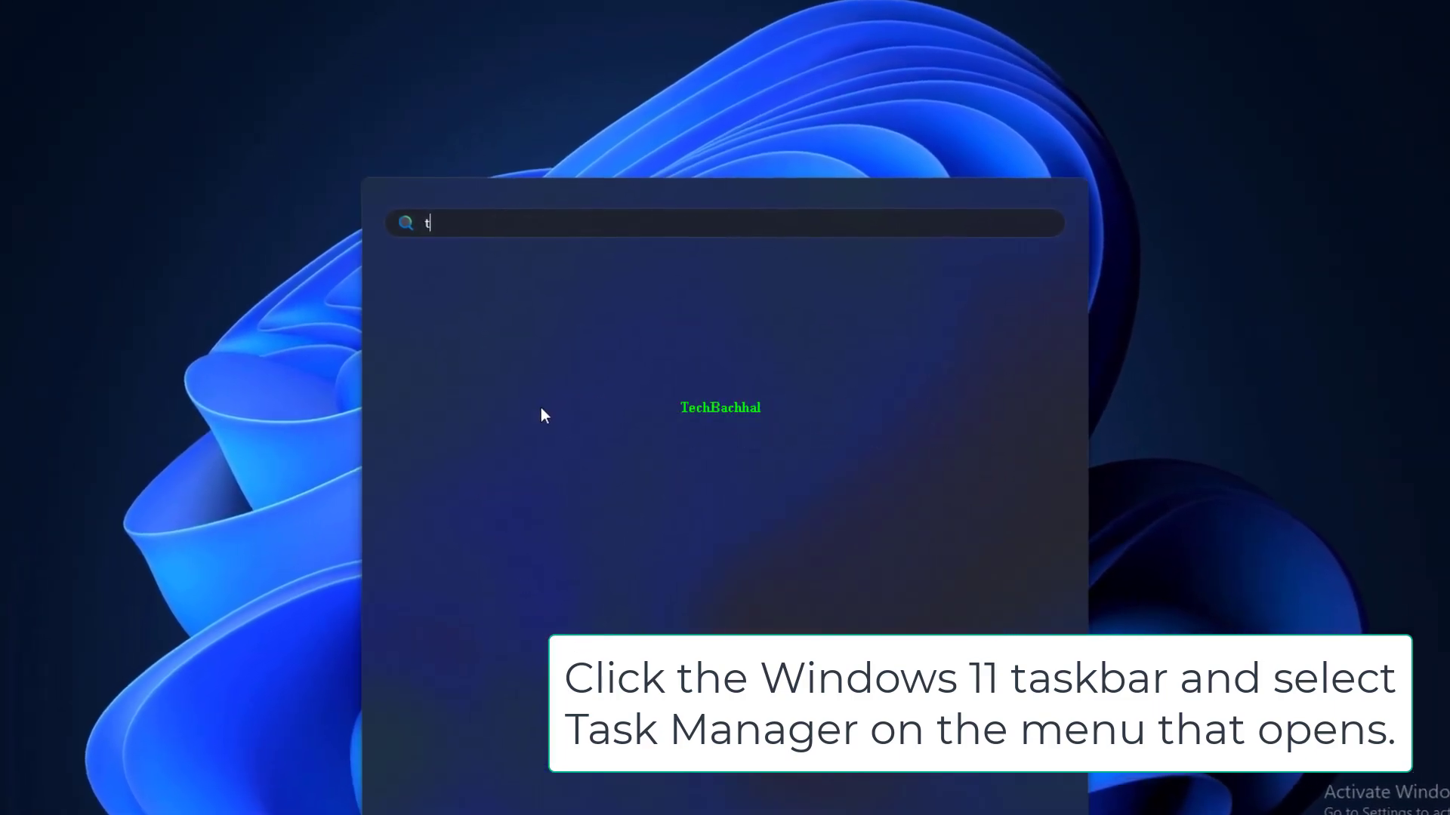
text(ask )
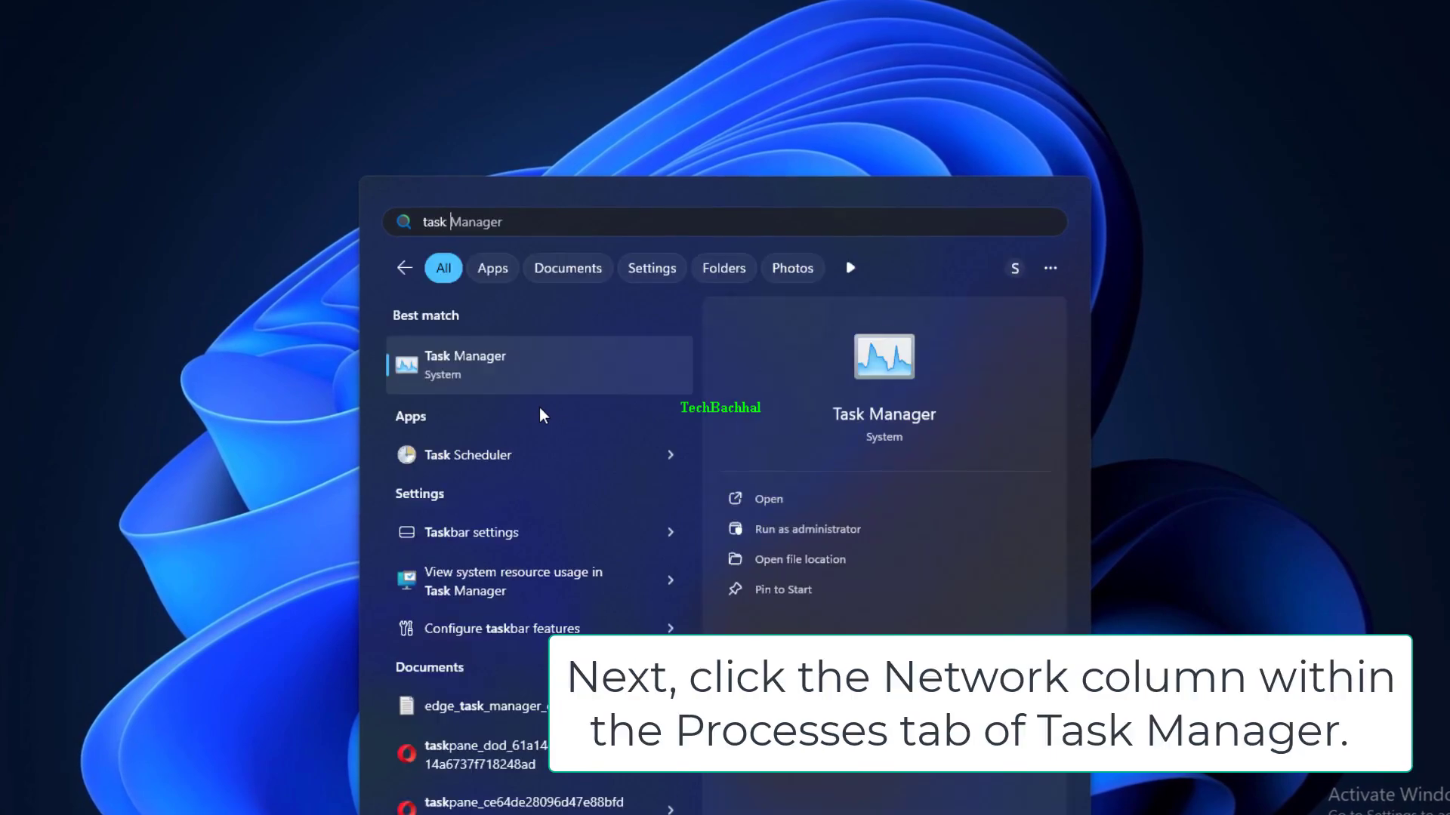
text(manag)
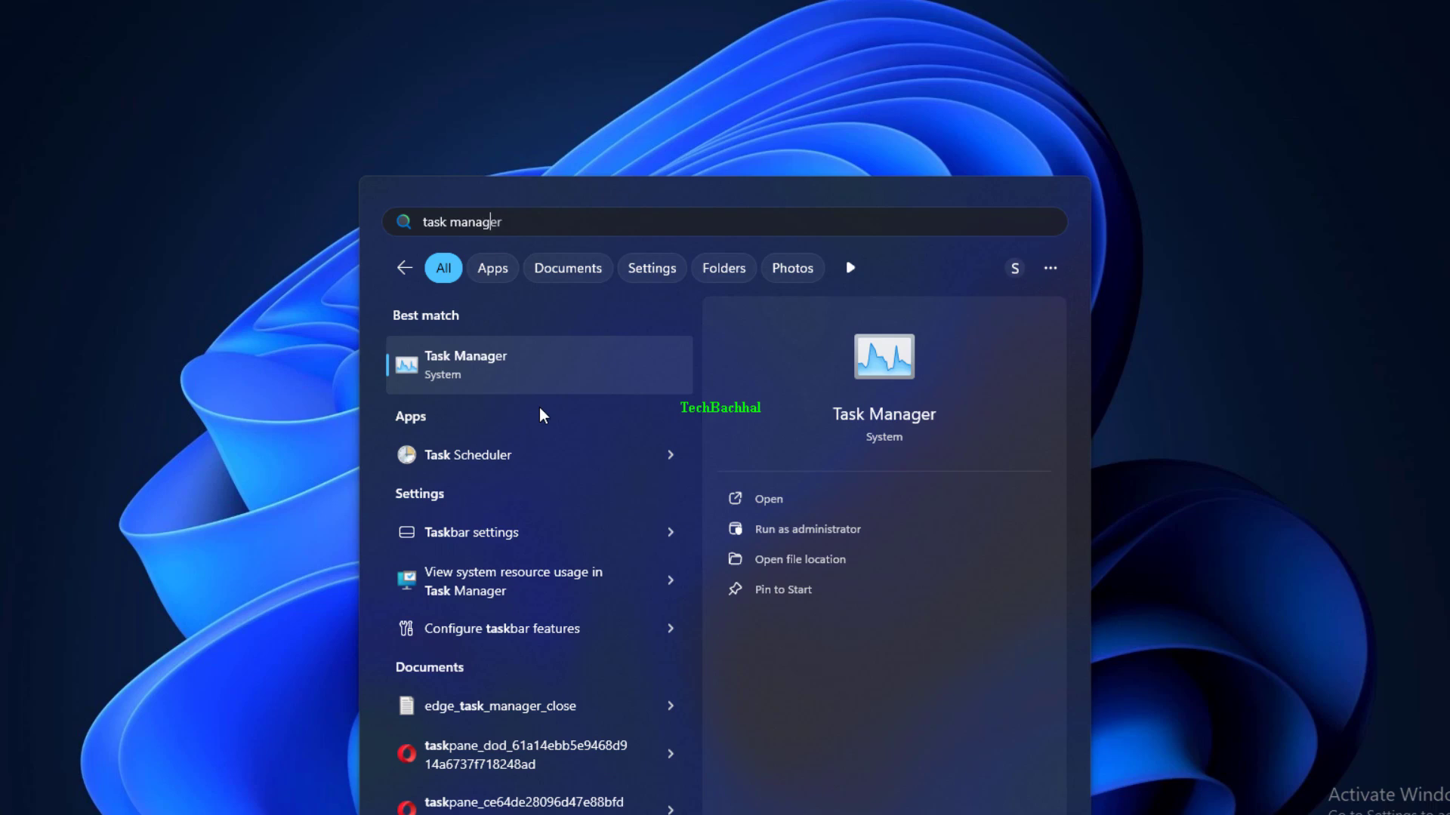
text(er)
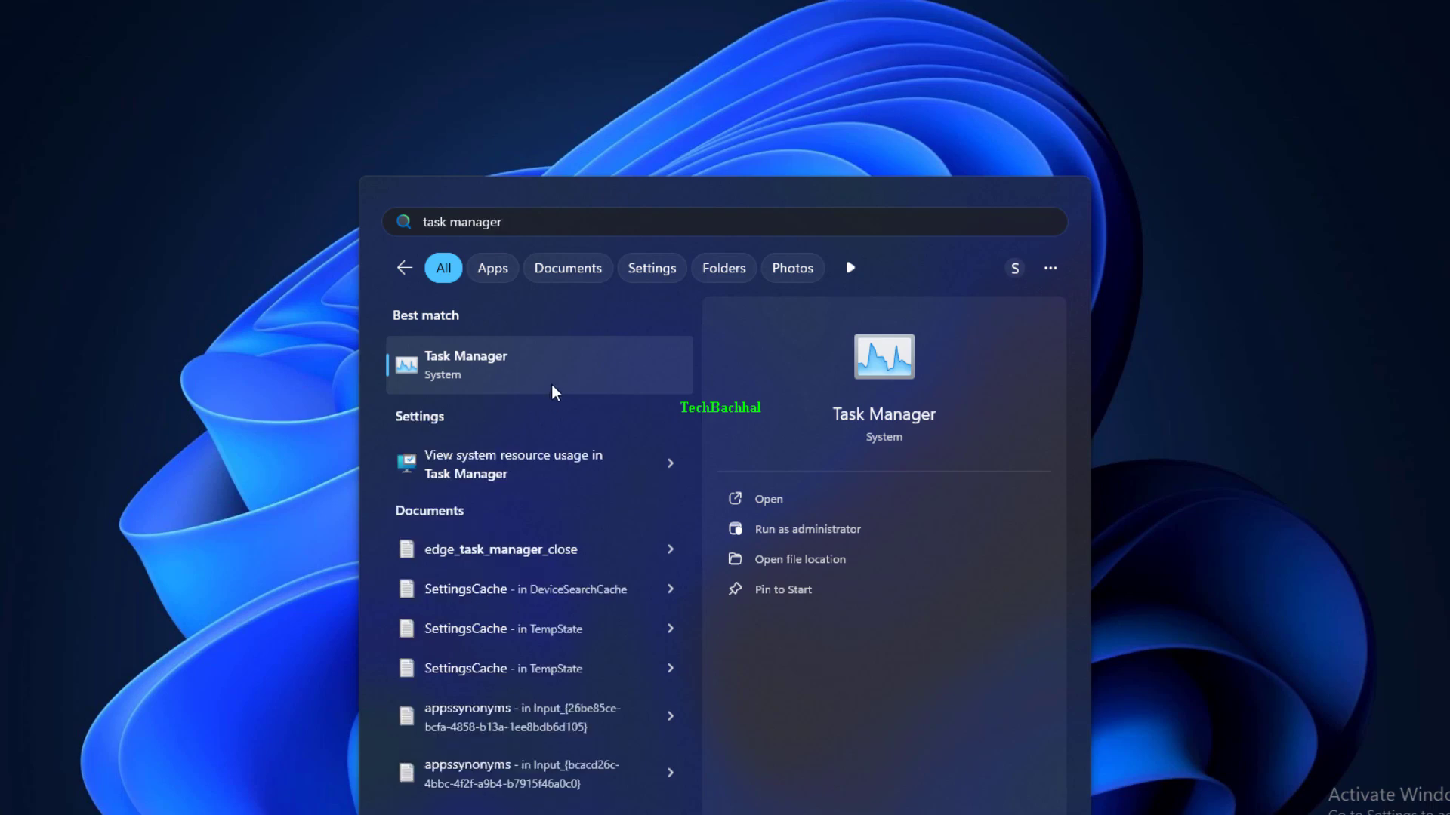
Open Task Manager and sort the Processes list by the Network column, reversing the order
click(553, 384)
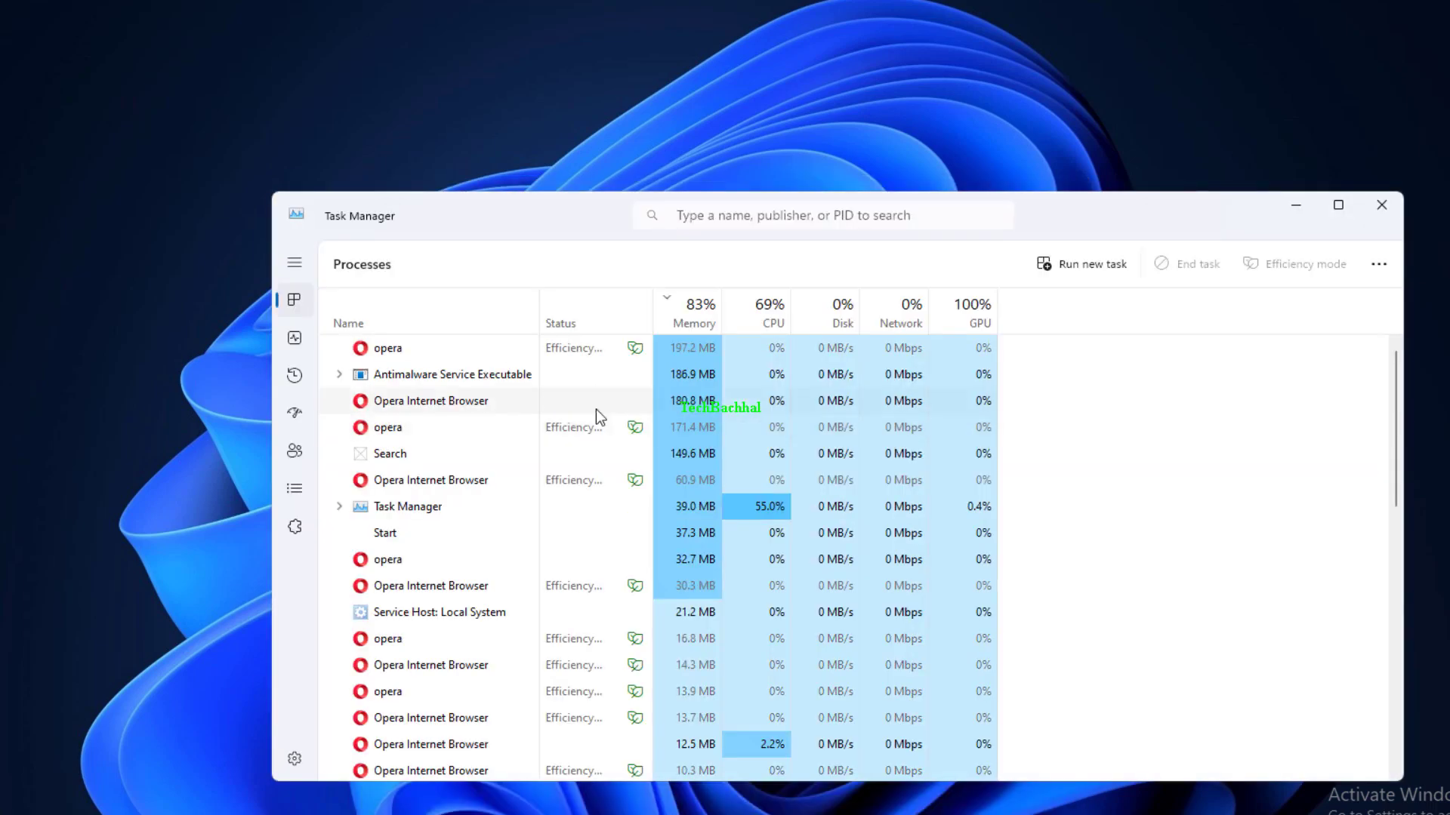
click(296, 276)
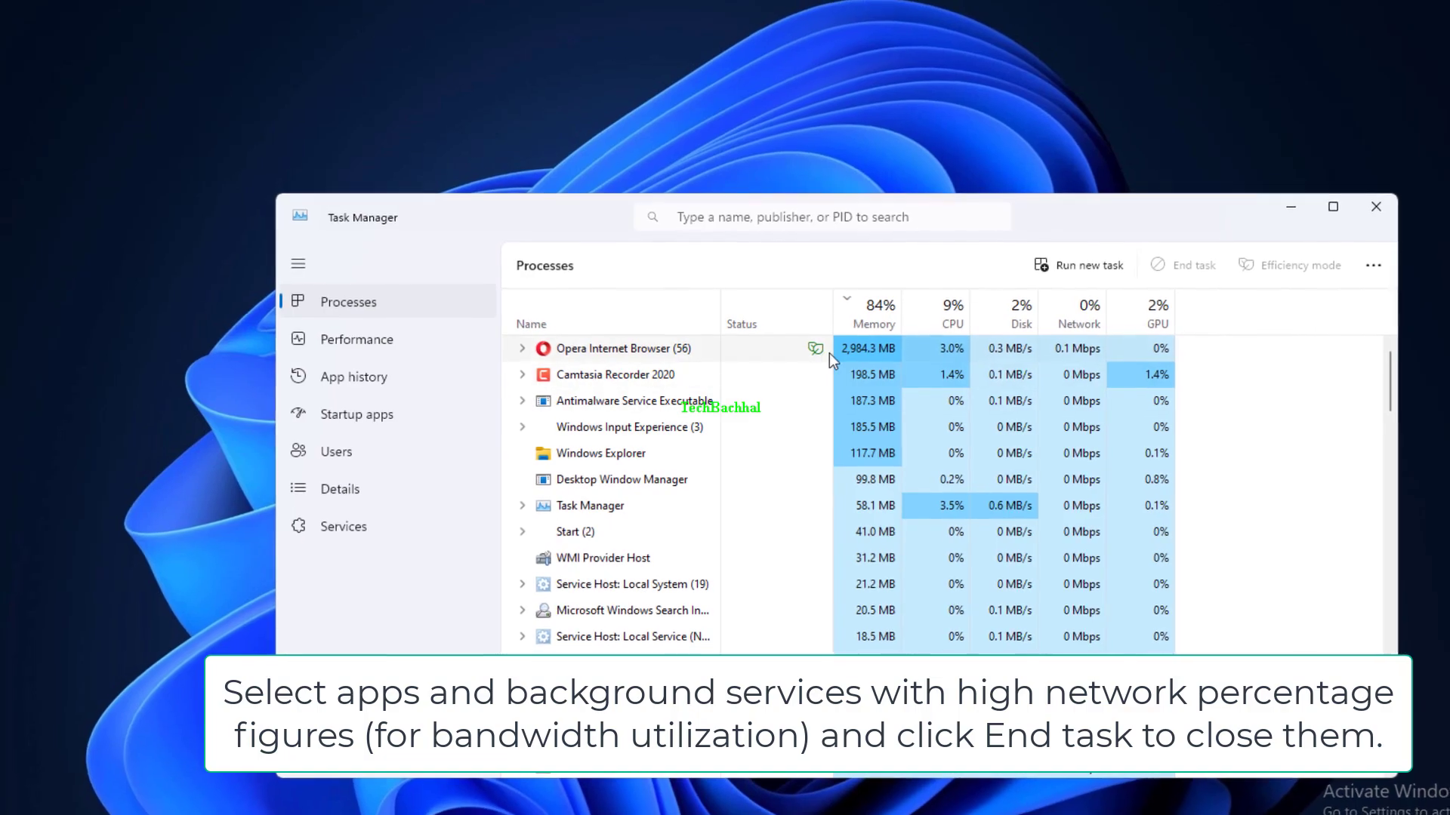
click(1070, 328)
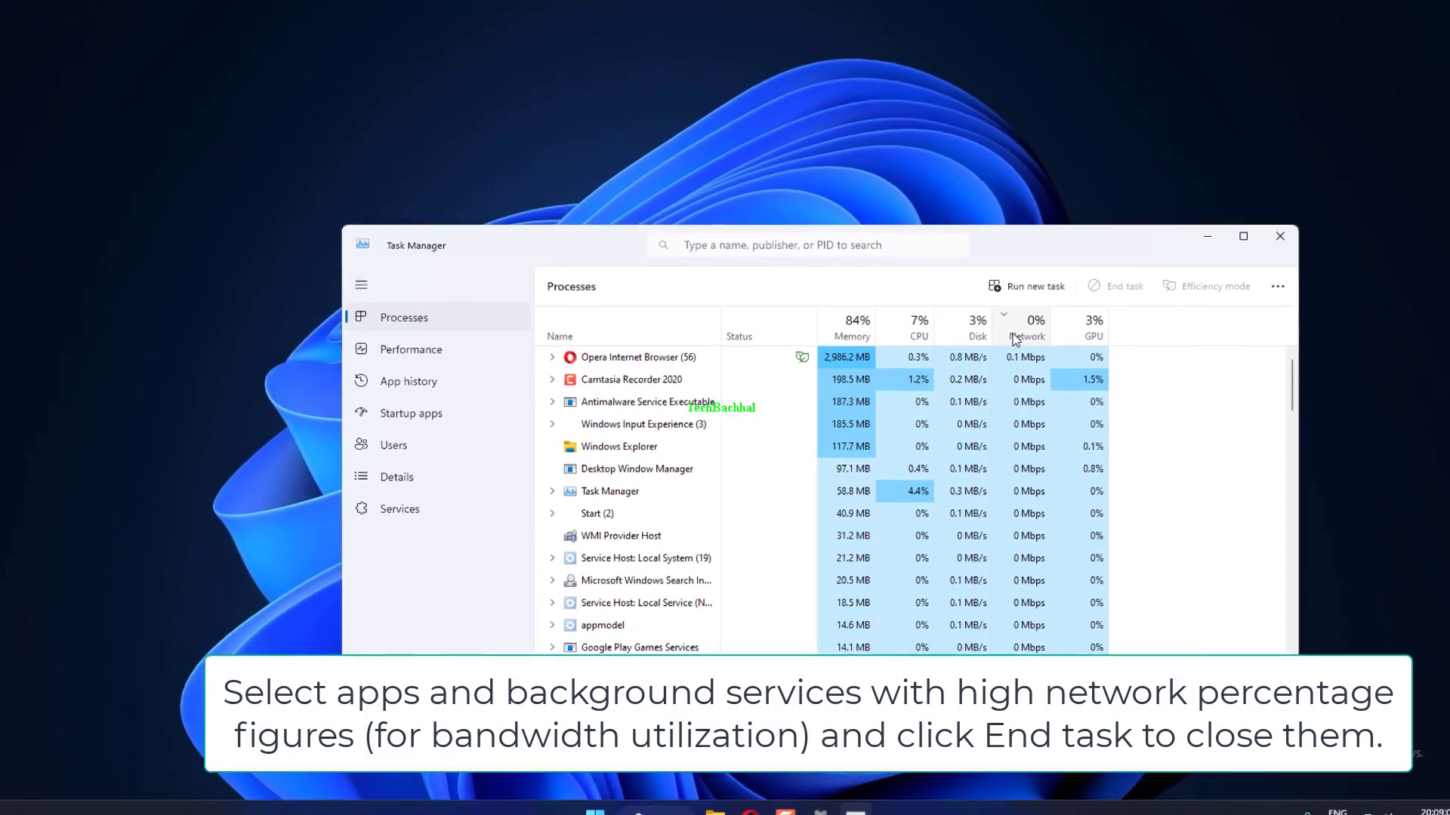
click(1034, 331)
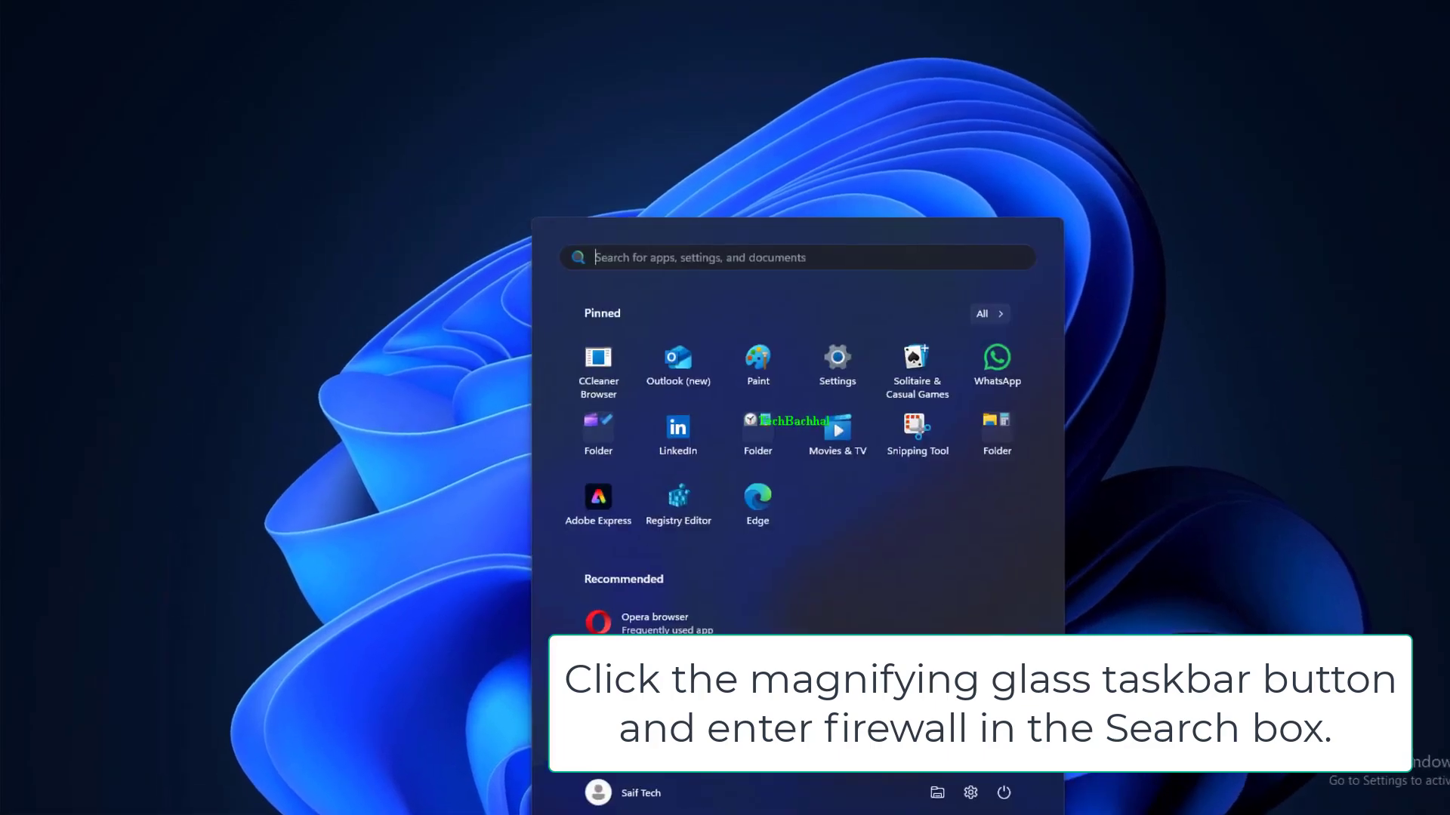
Search for 'firewall' and open Windows Defender Firewall from the results
text(firew)
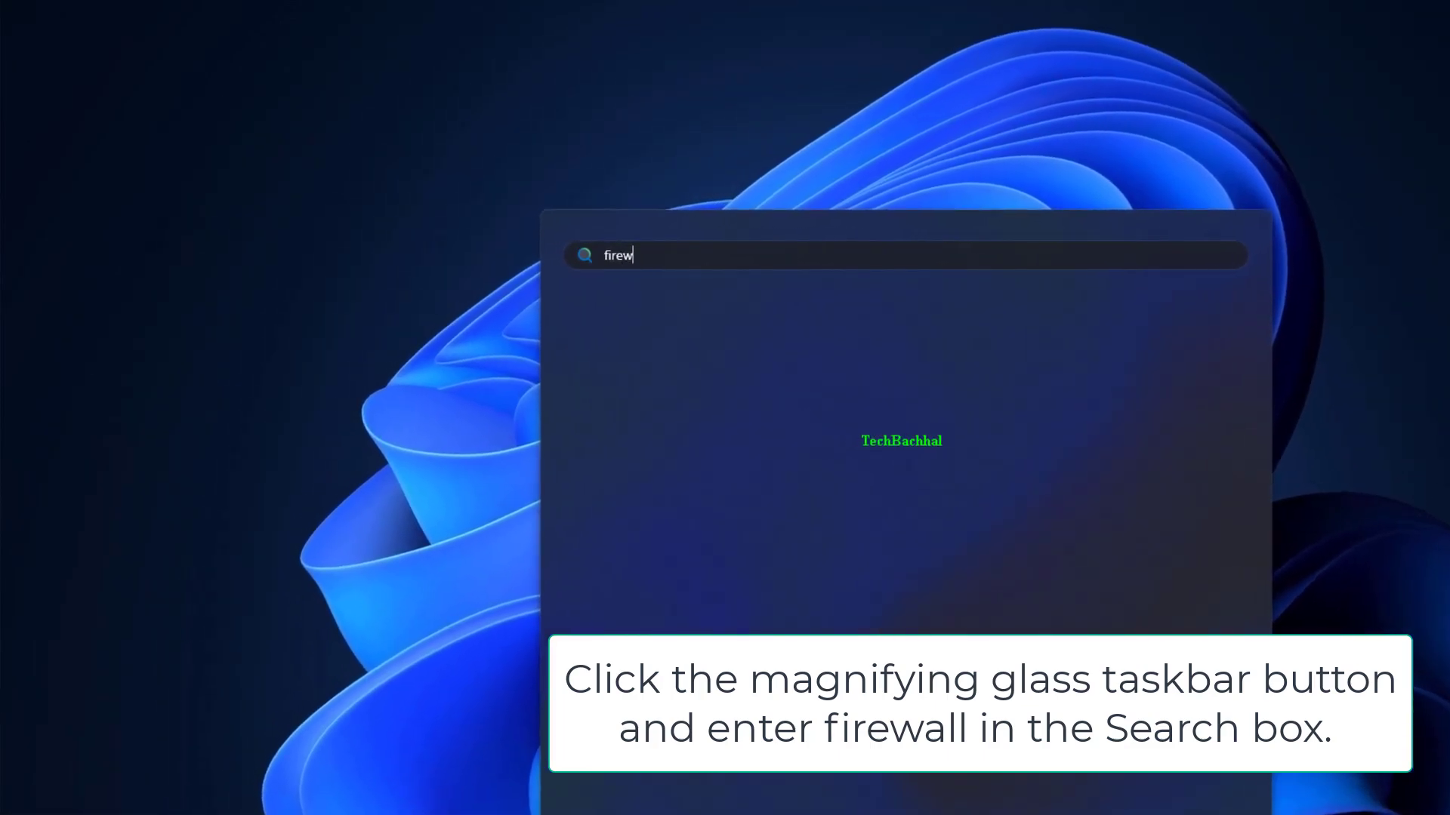
text(al)
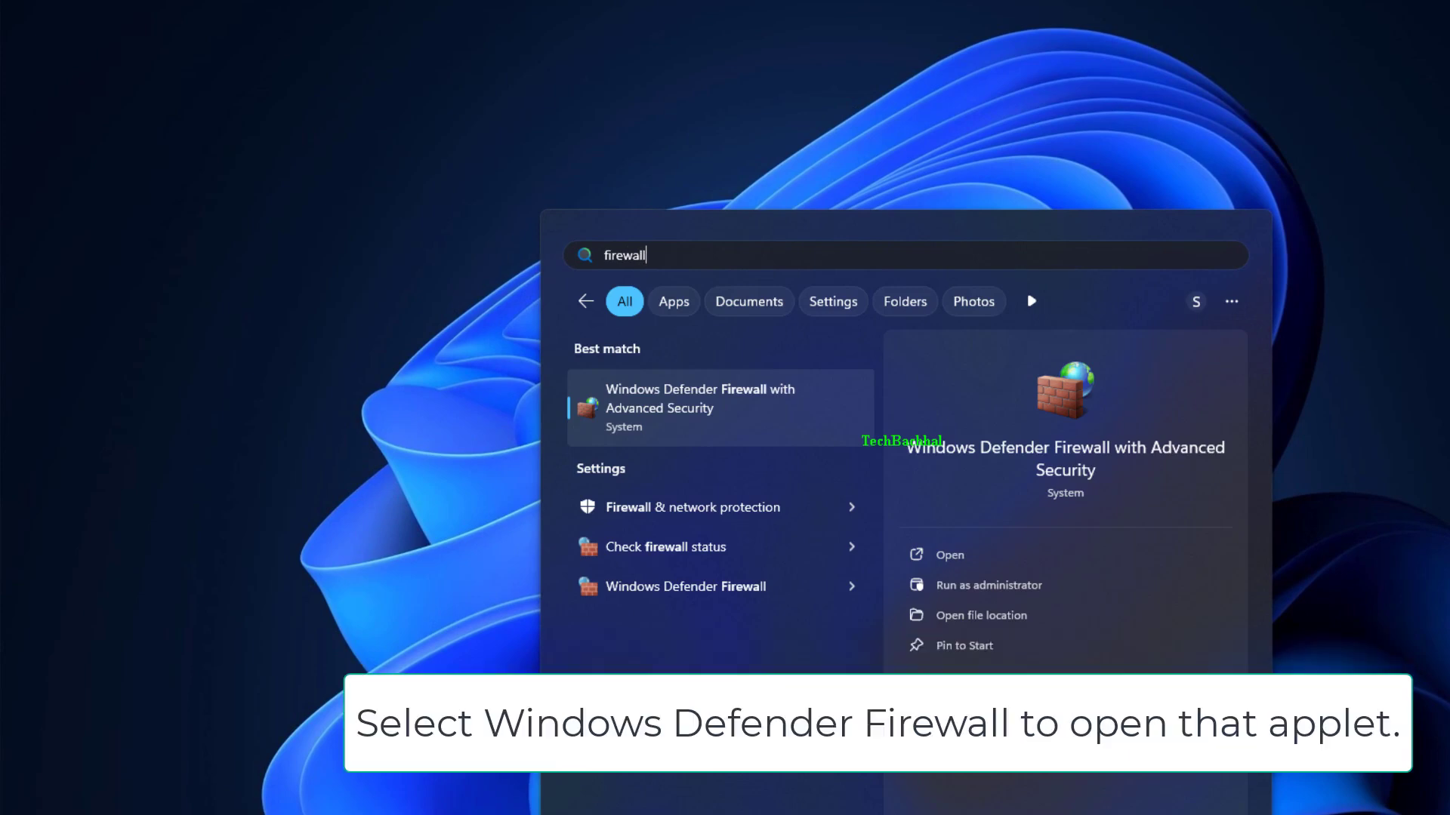
text(l)
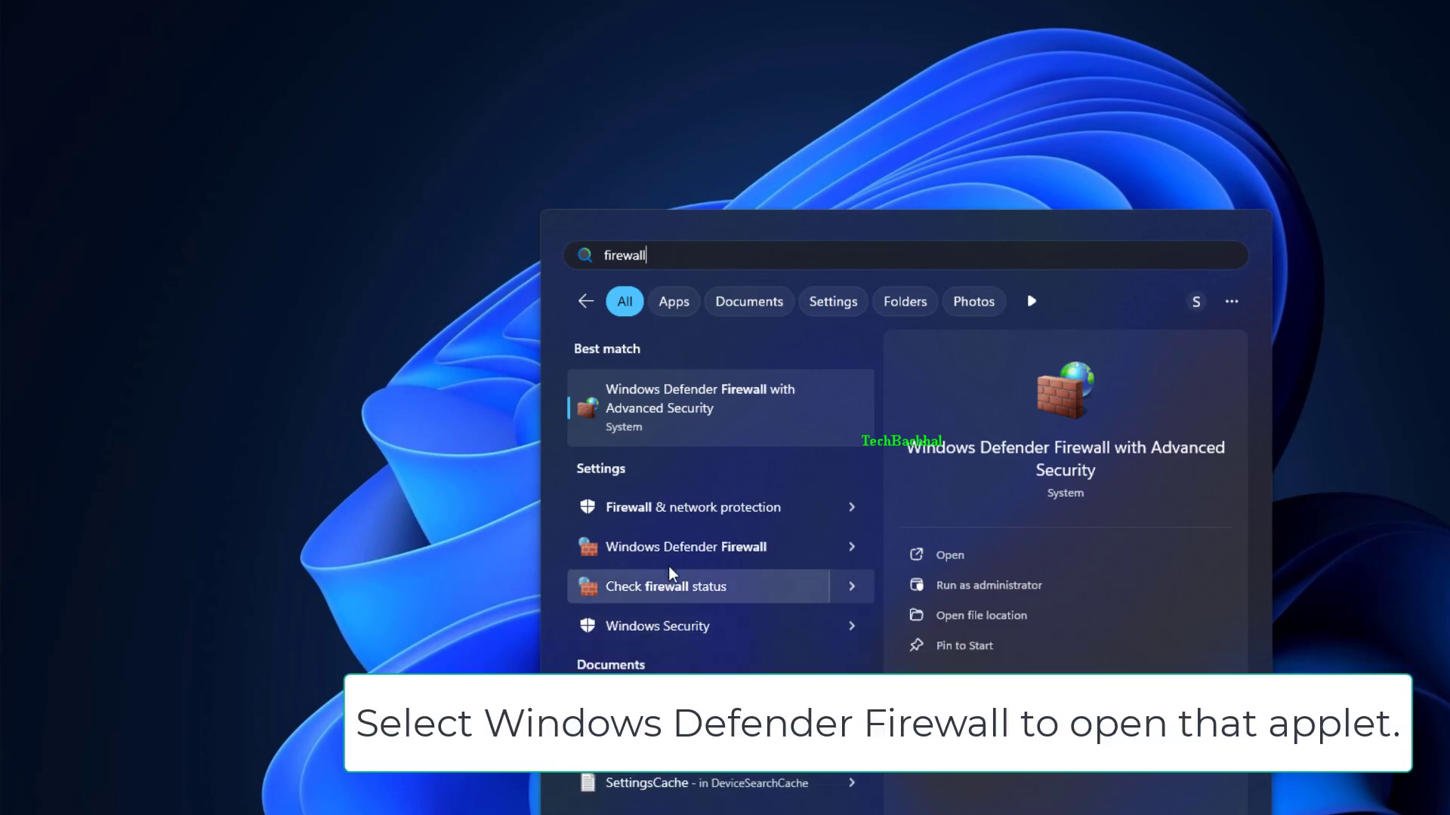
click(705, 560)
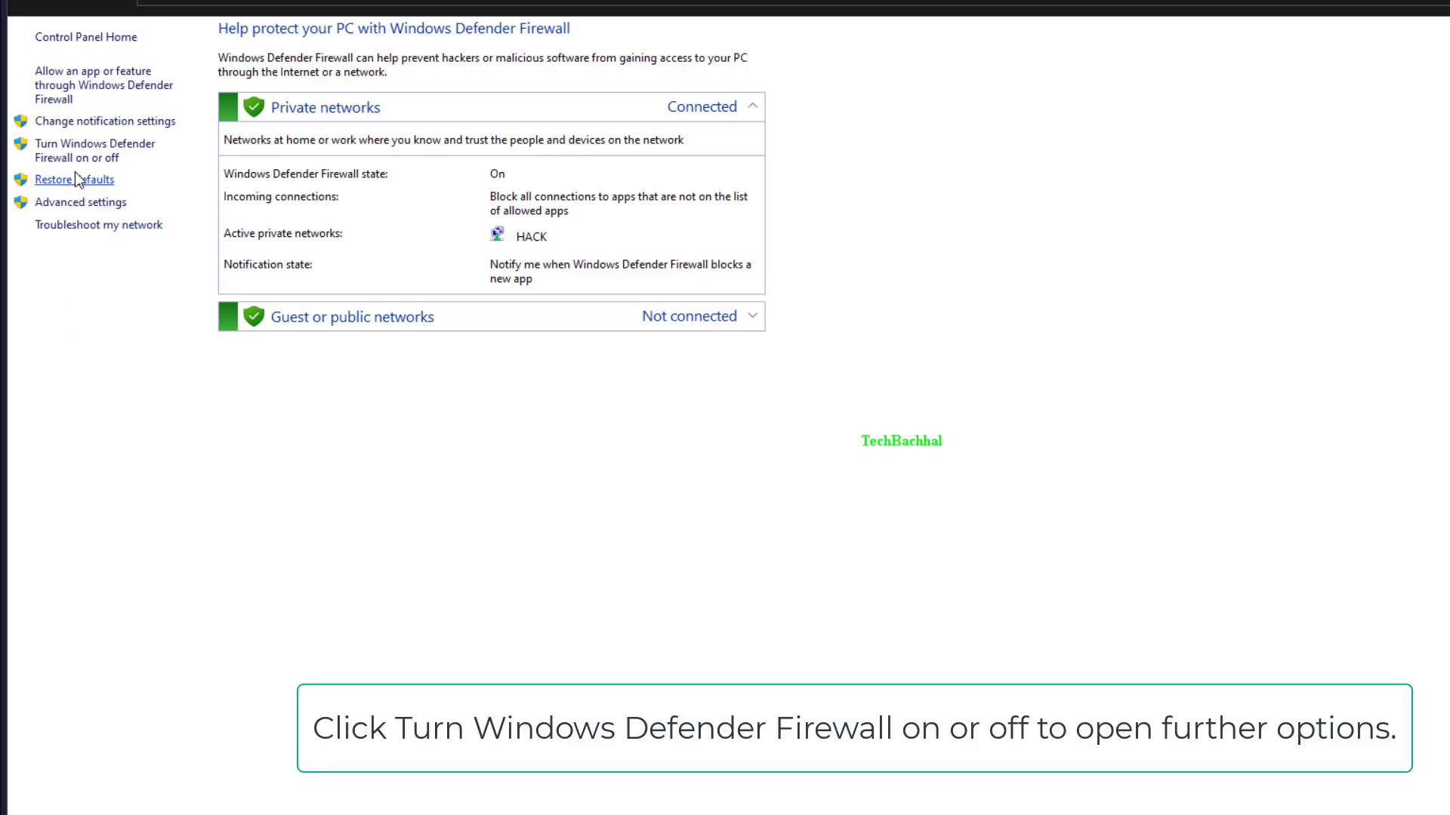
Open the 'Turn Windows Defender Firewall on or off' settings page
click(95, 158)
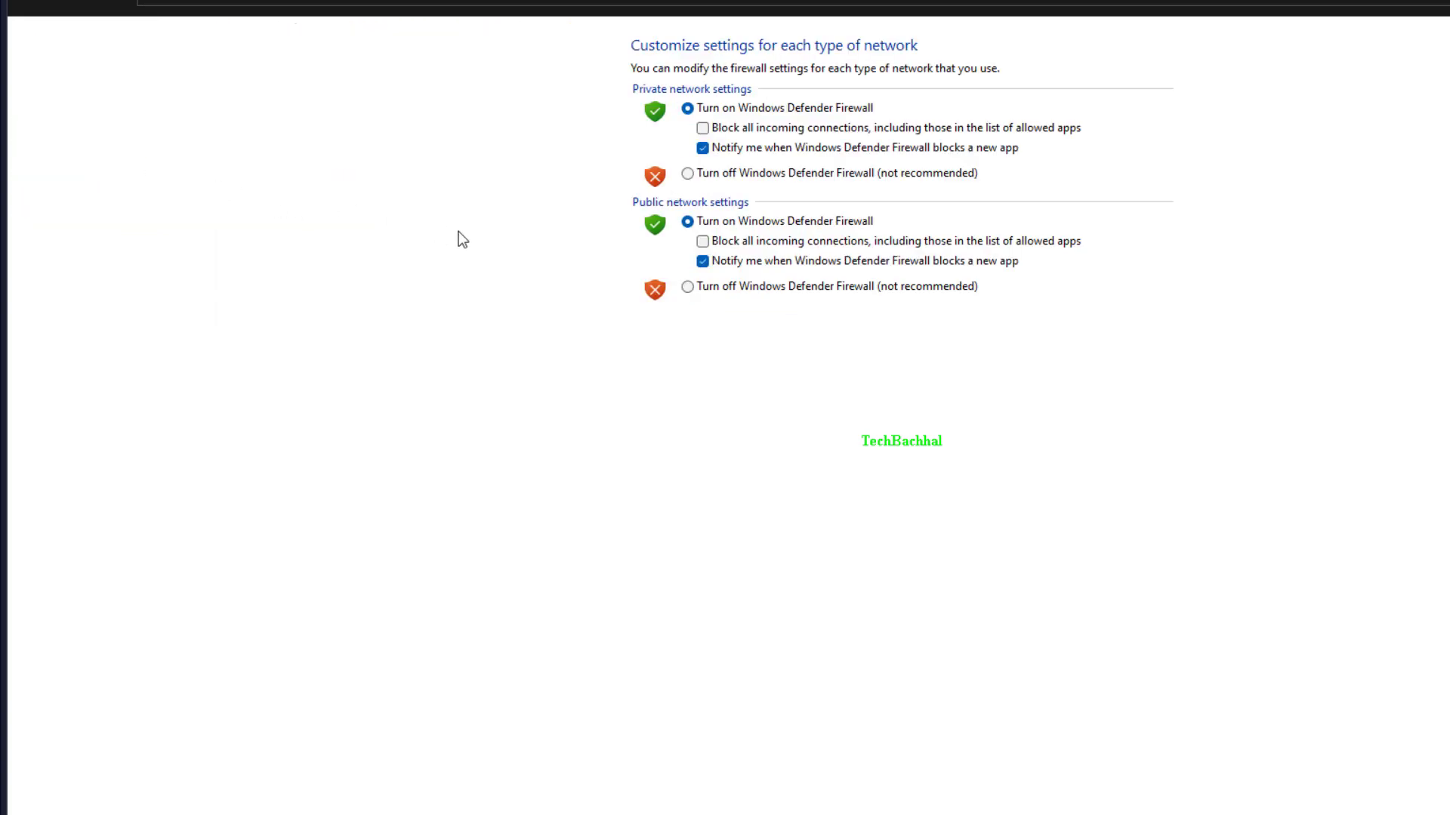